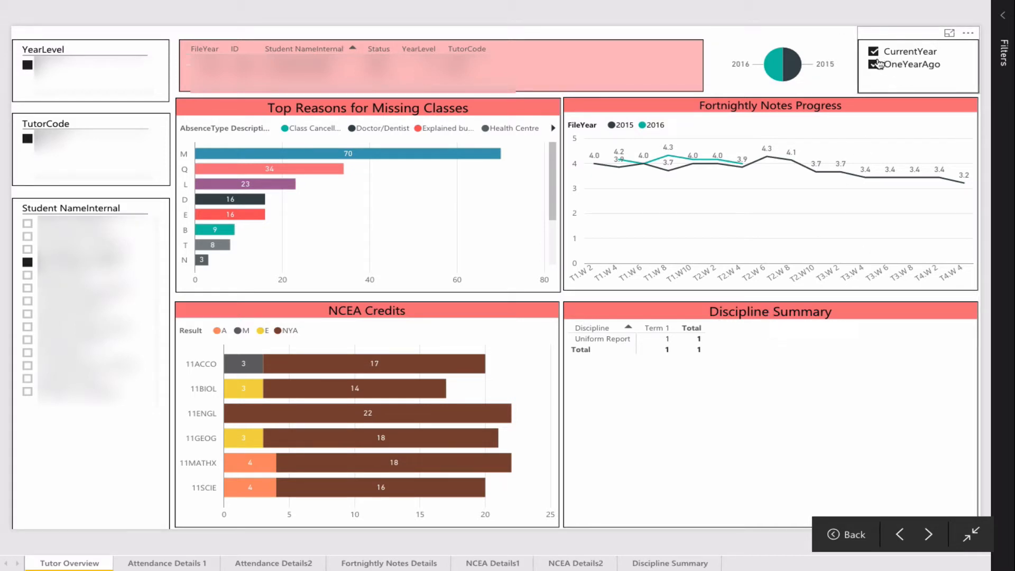
- Compare the tutor overview without and with the OneYearAgo data, ending with both years included
click(878, 64)
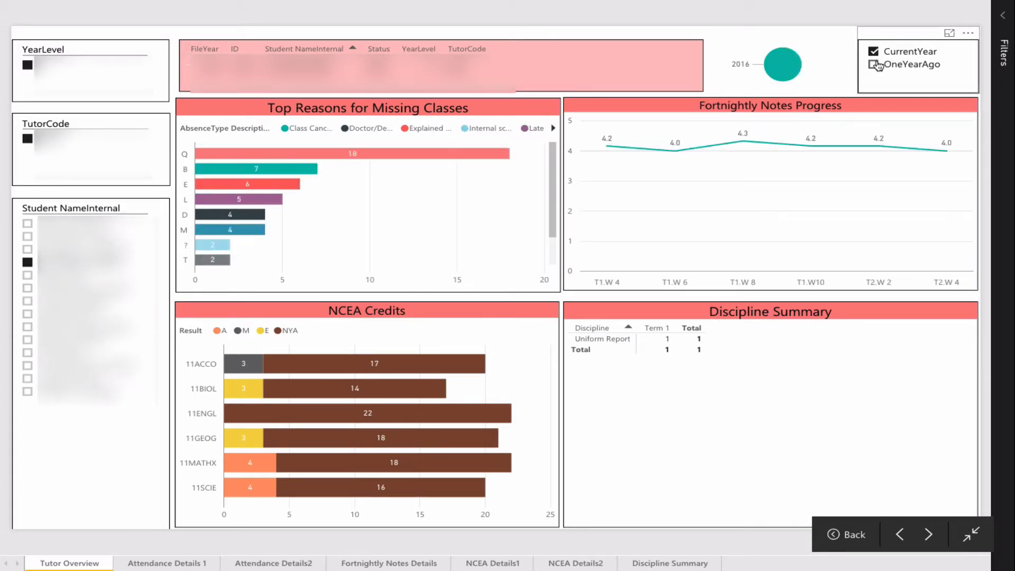
click(876, 65)
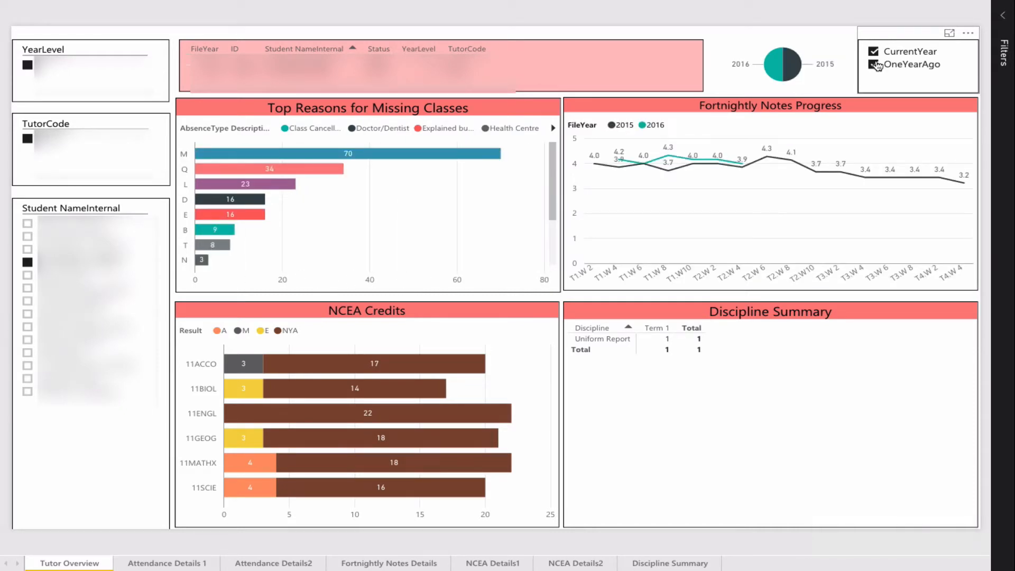
mouse_move(648, 165)
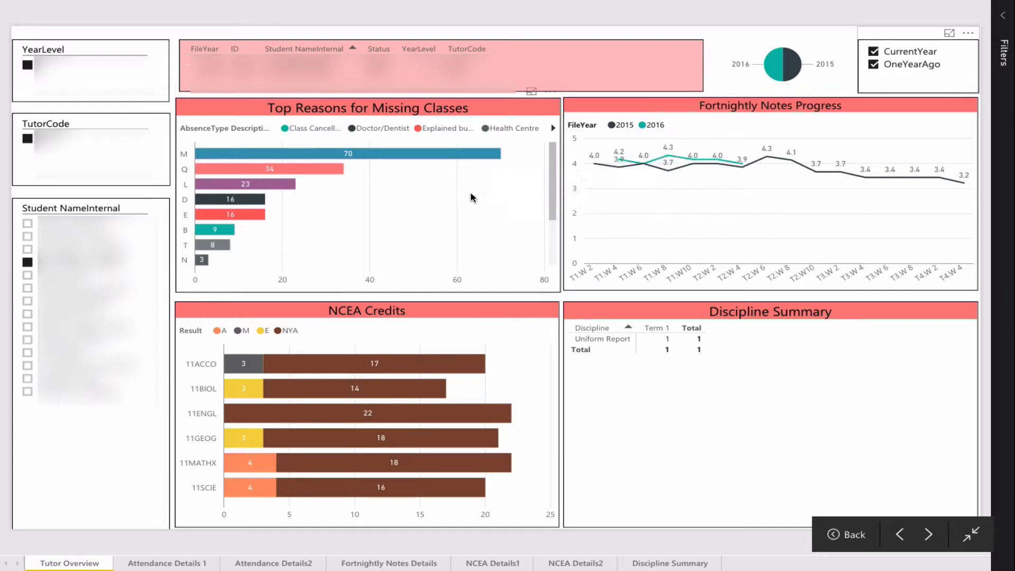
- Examine the details of absence types M, Q, L and D in the Top Reasons for Missing Classes chart
mouse_move(372, 154)
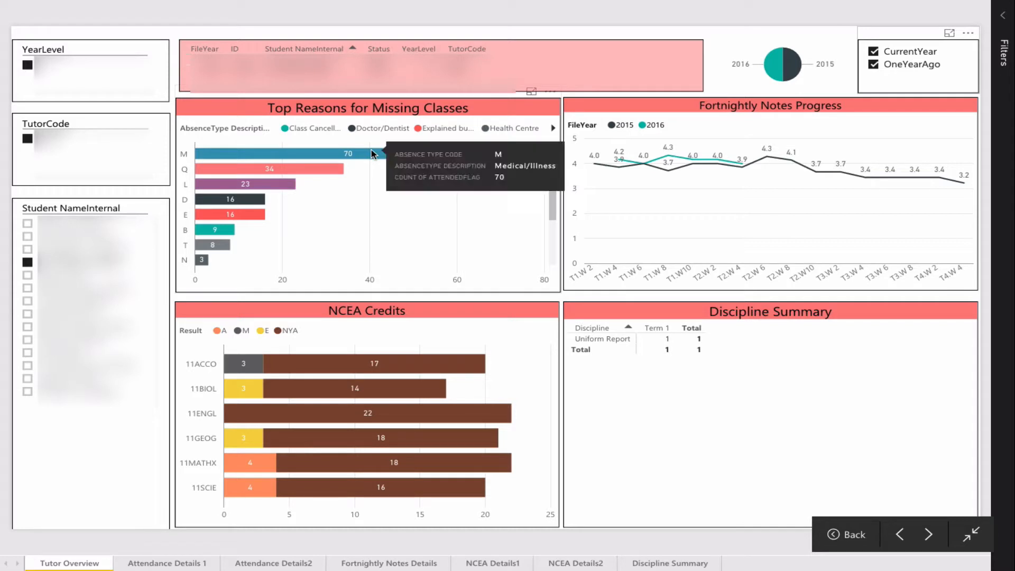
mouse_move(326, 166)
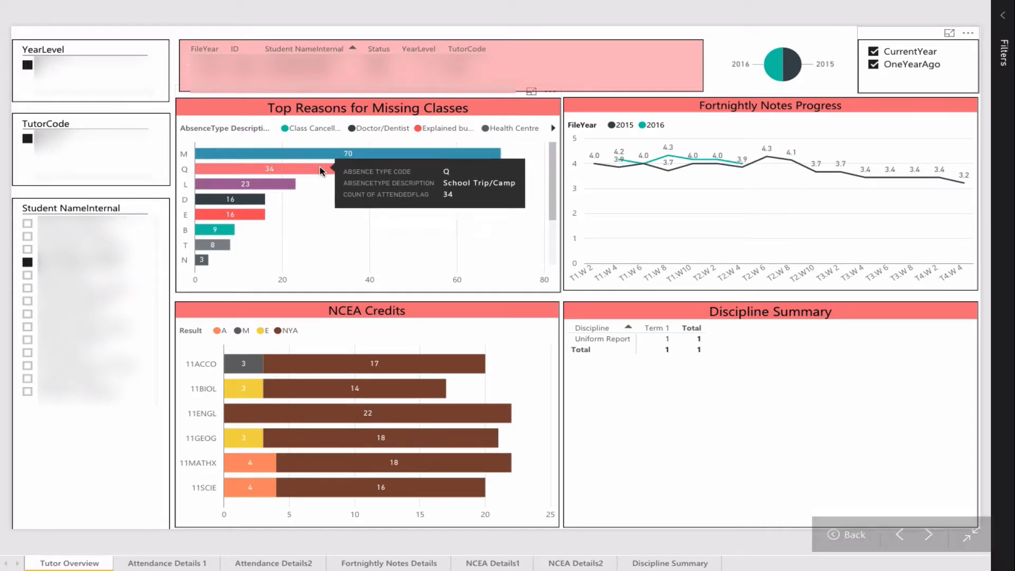
mouse_move(275, 185)
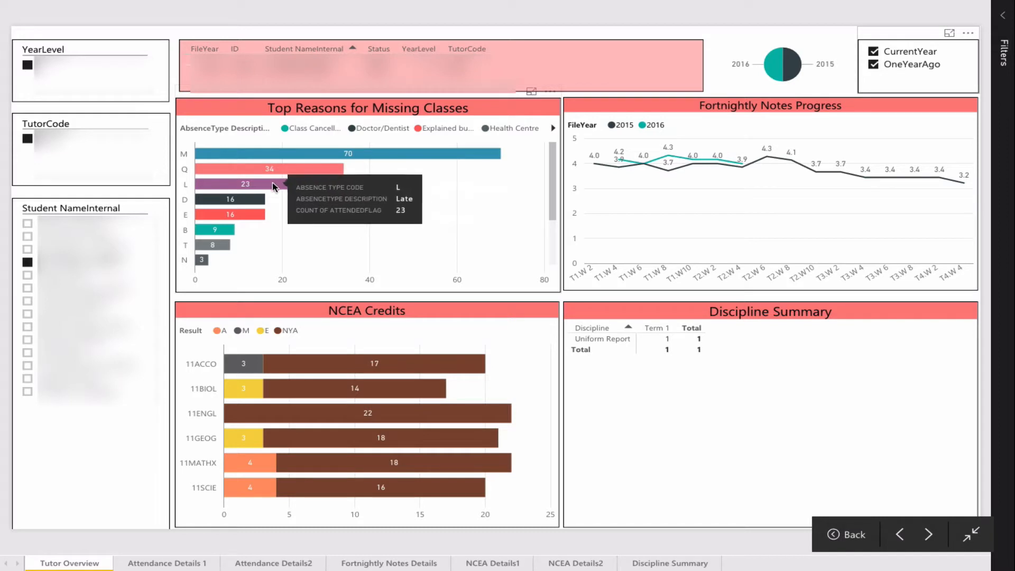
mouse_move(251, 201)
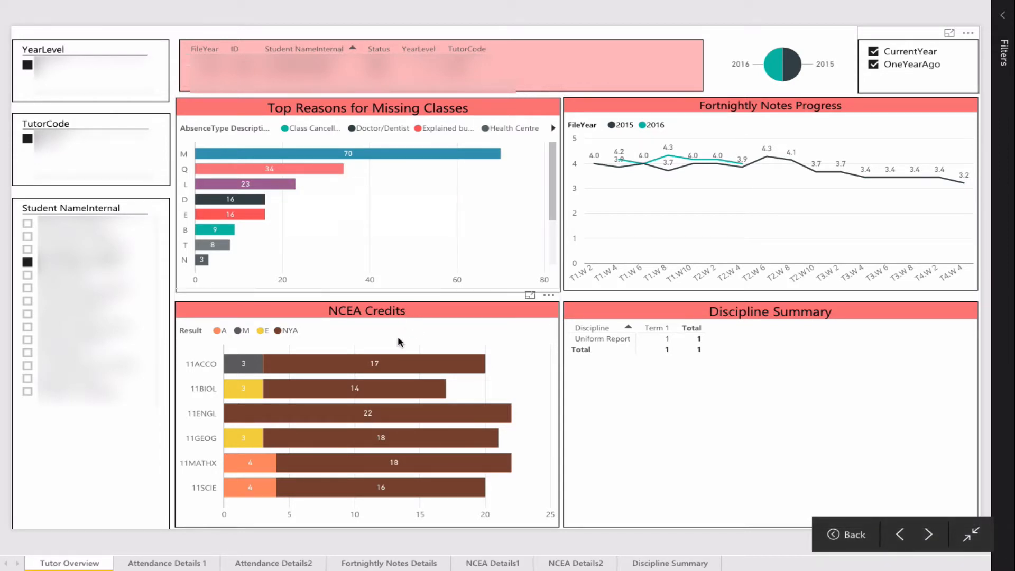
- Examine the NCEA credit results for 11ACCO, 11BIOL, 11ENGL and 11GEOG
mouse_move(393, 362)
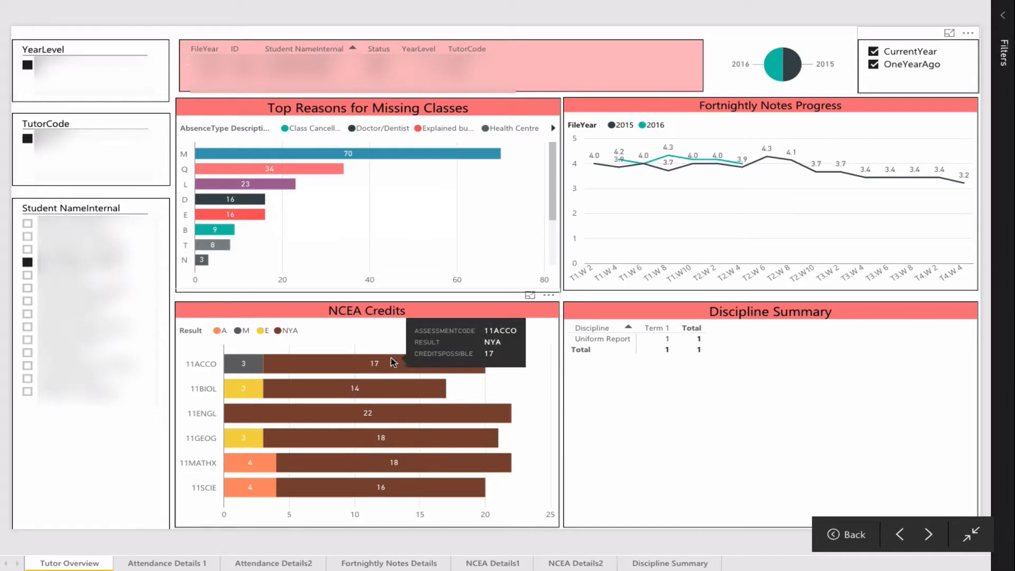
mouse_move(395, 381)
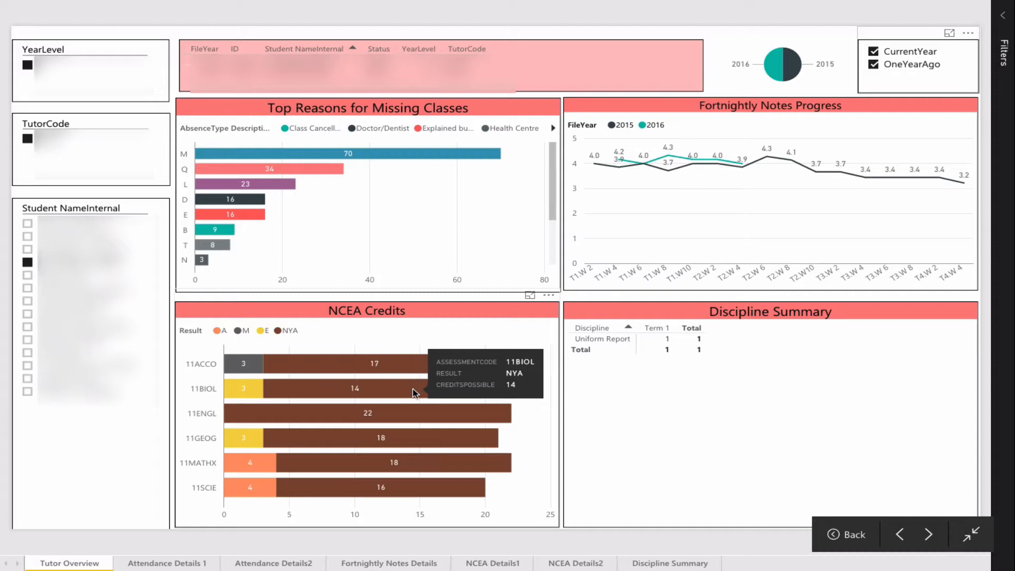
mouse_move(417, 416)
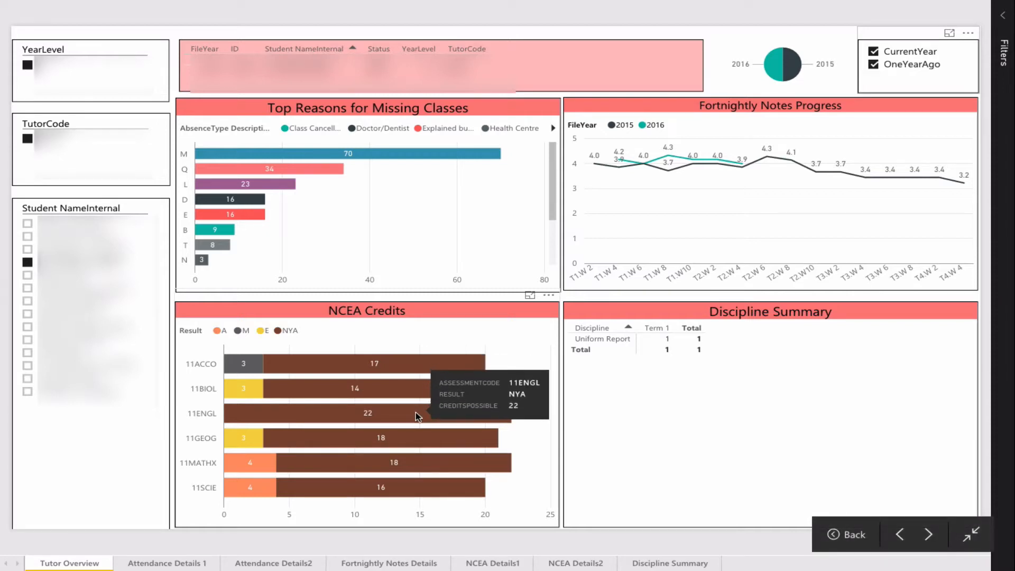
mouse_move(419, 442)
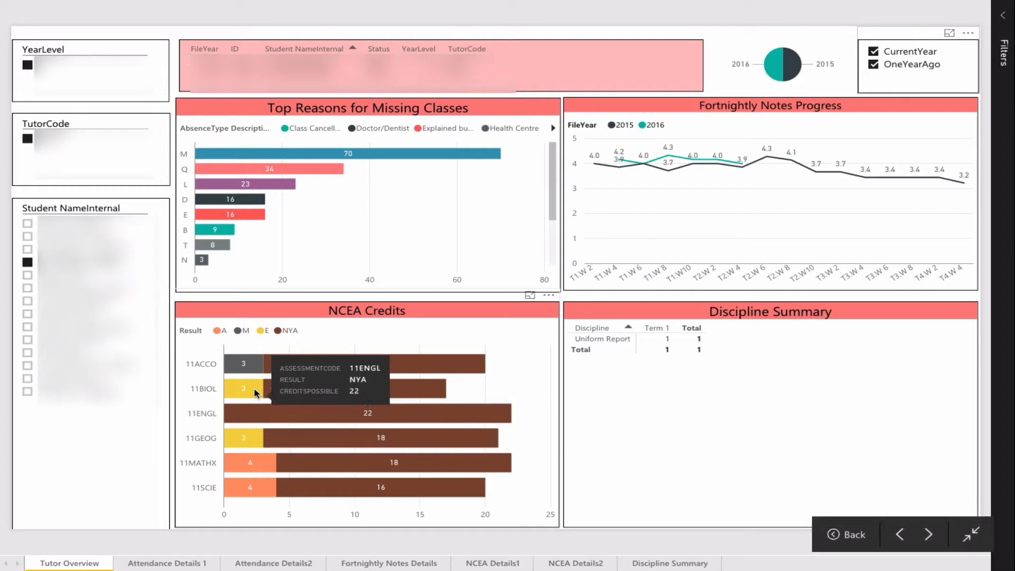
mouse_move(249, 371)
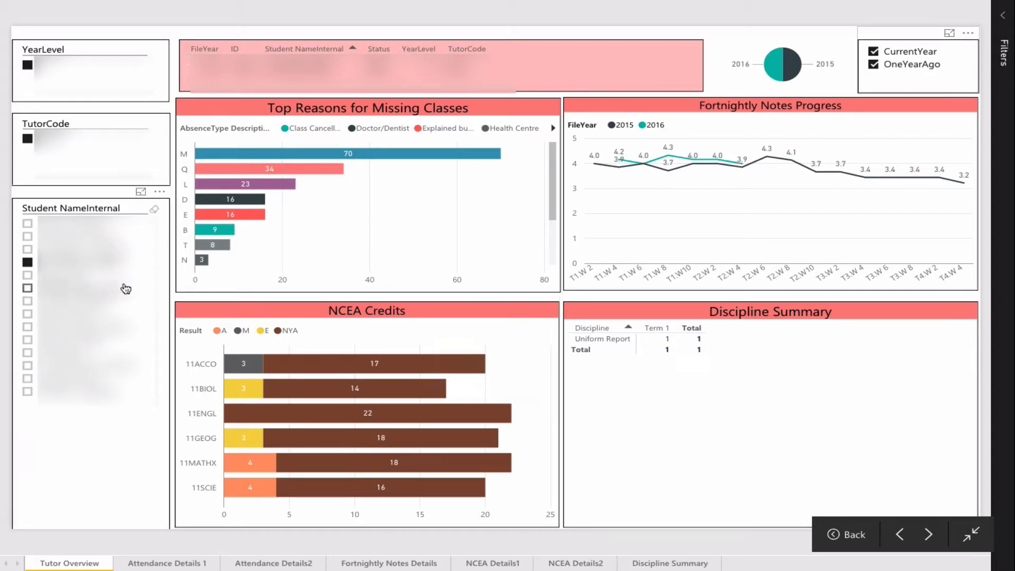
- View the tutor overview for the third, second, and sixth through ninth listed students, one after another
click(95, 253)
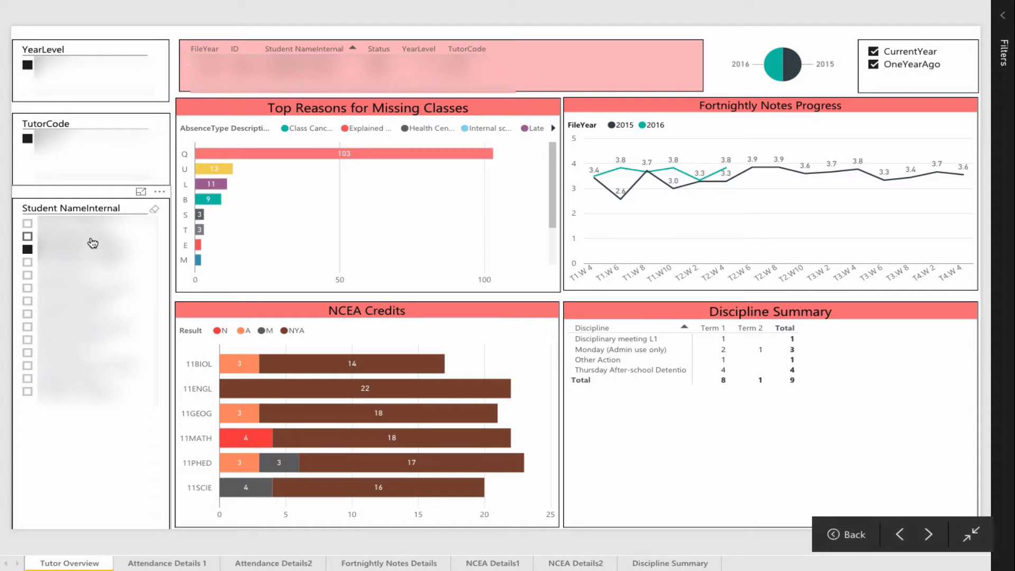
click(91, 238)
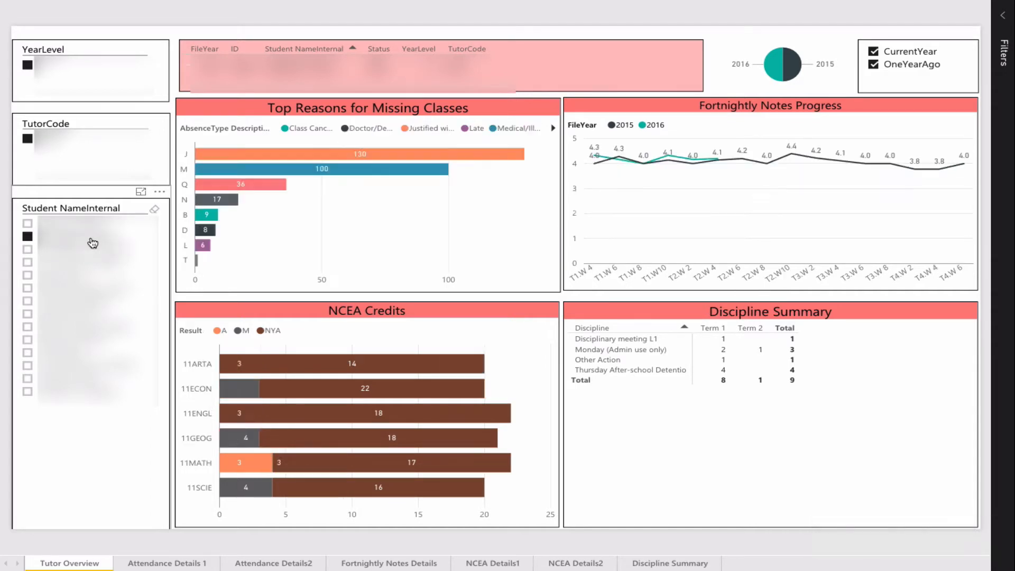
click(84, 289)
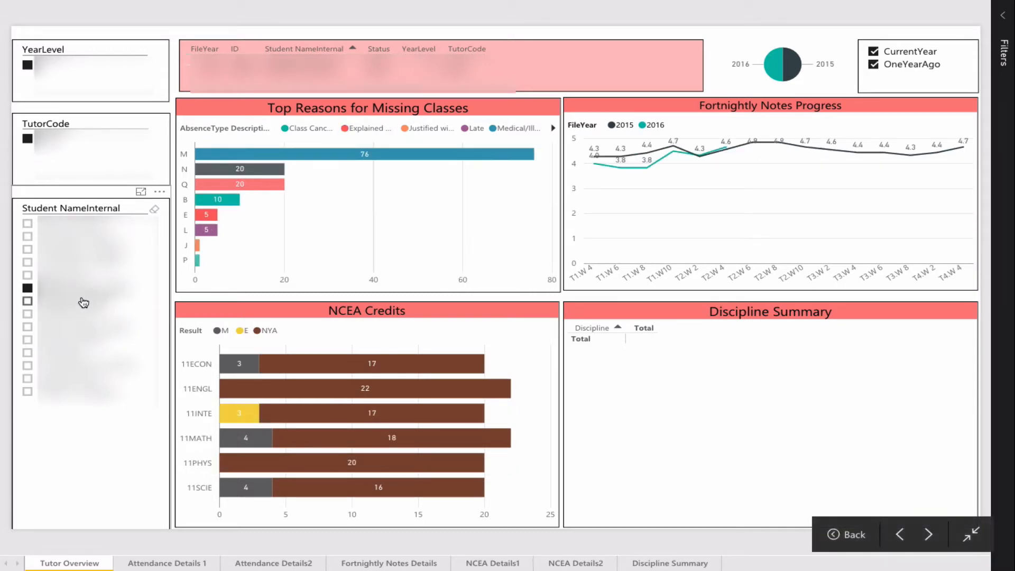
click(83, 301)
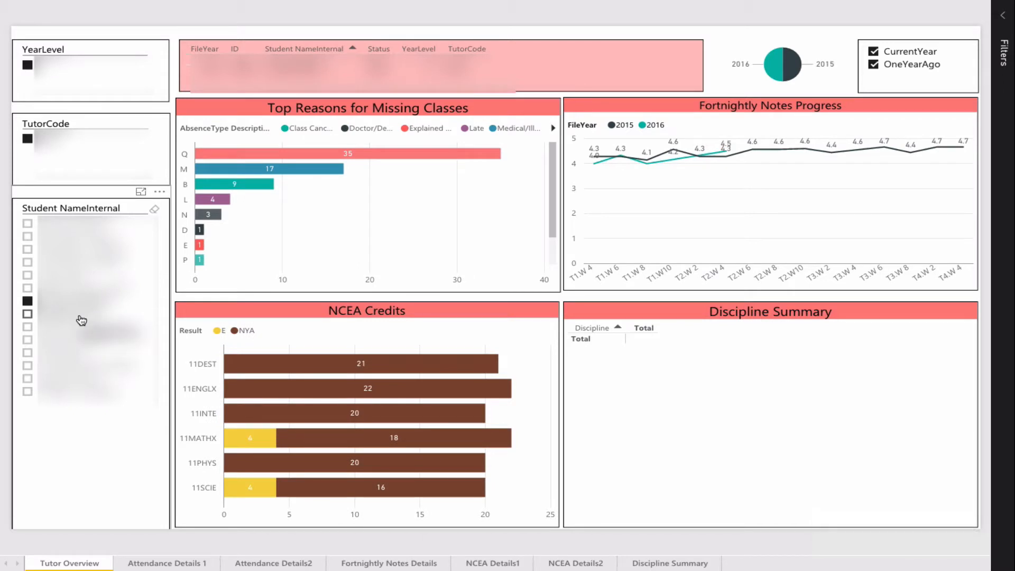
click(81, 315)
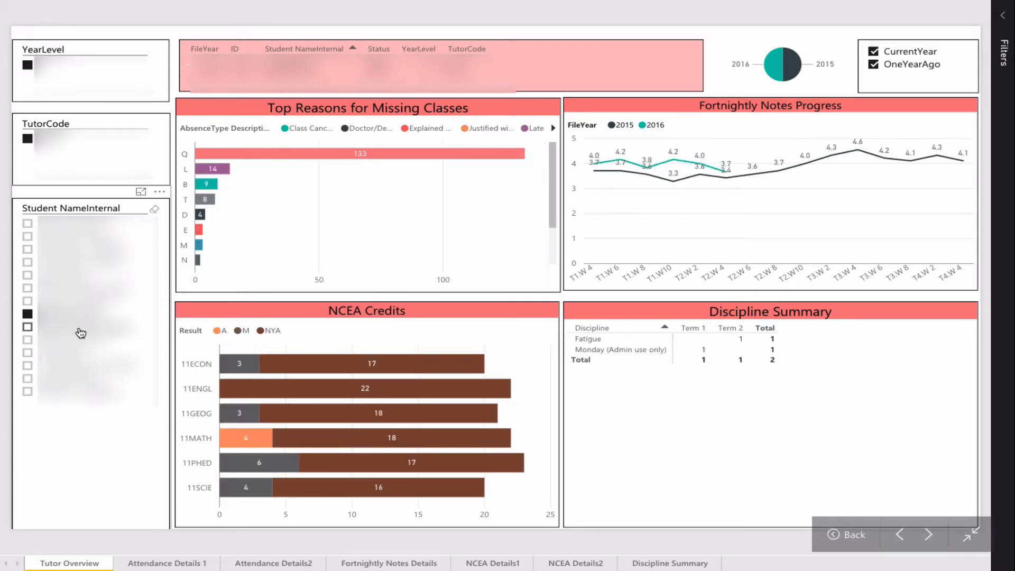
click(79, 331)
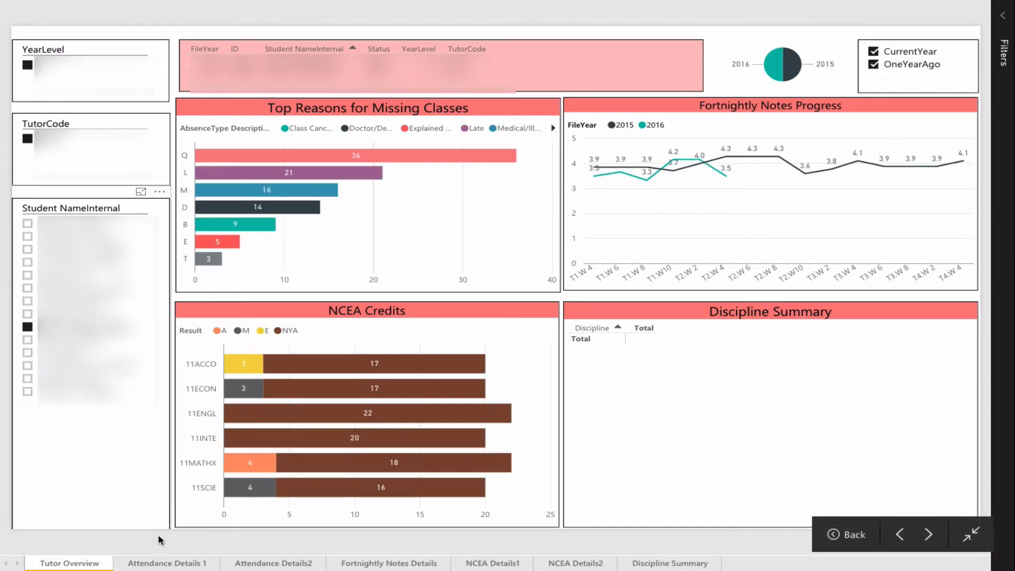
- Show Attendance Details 1 without the student and tutor filters and examine the top reasons for missing classes
click(166, 564)
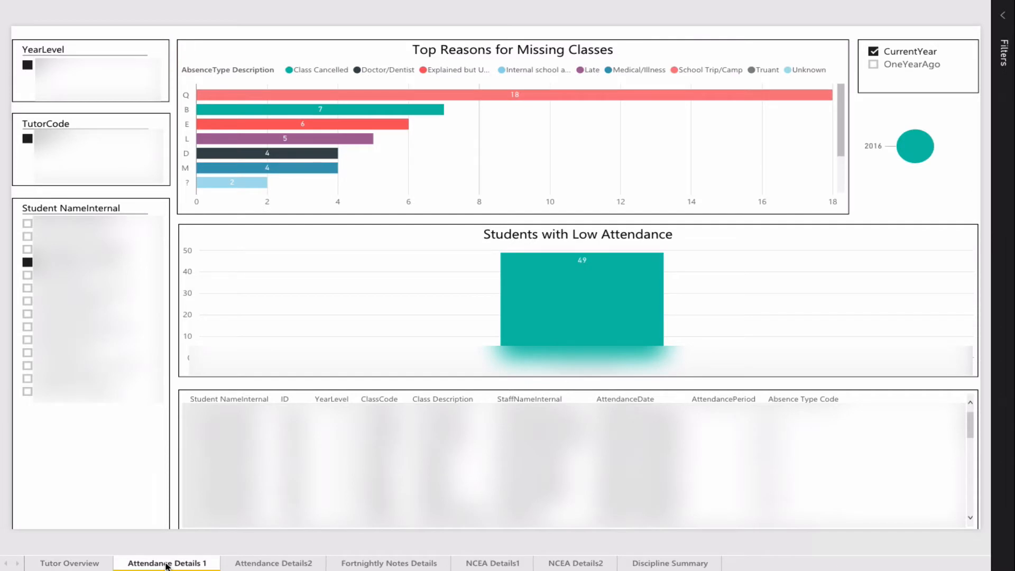
click(95, 268)
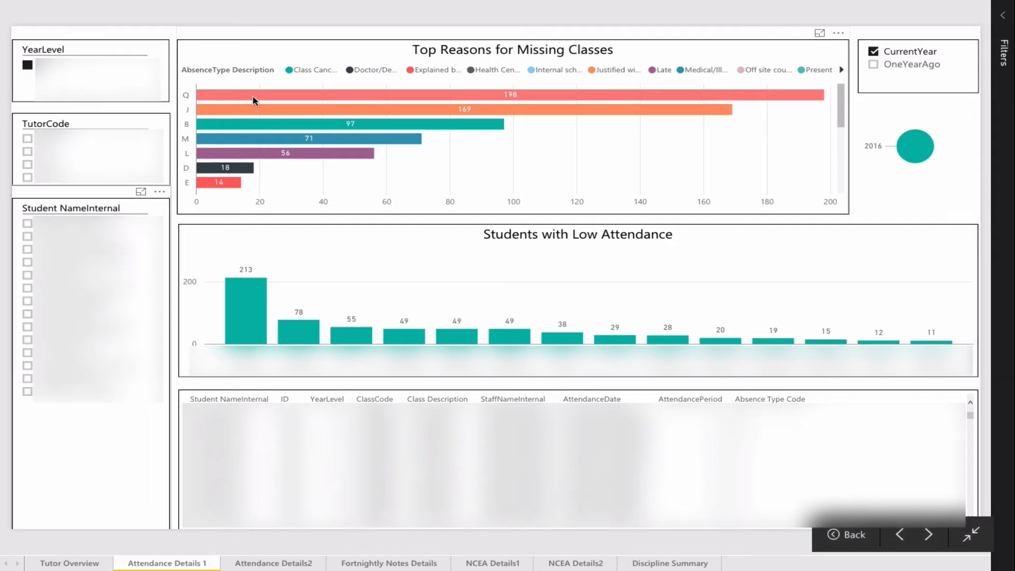
mouse_move(253, 103)
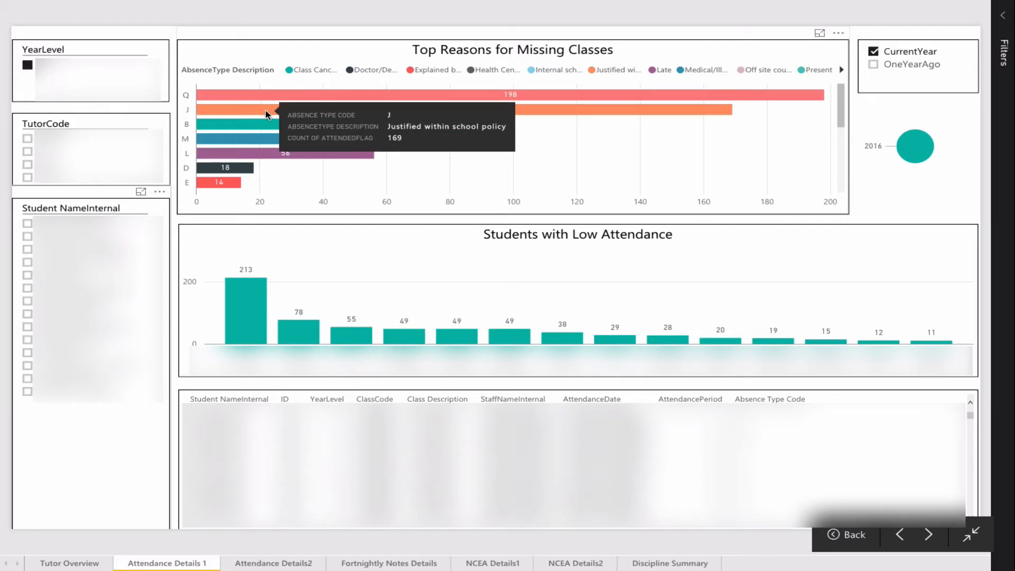
mouse_move(268, 137)
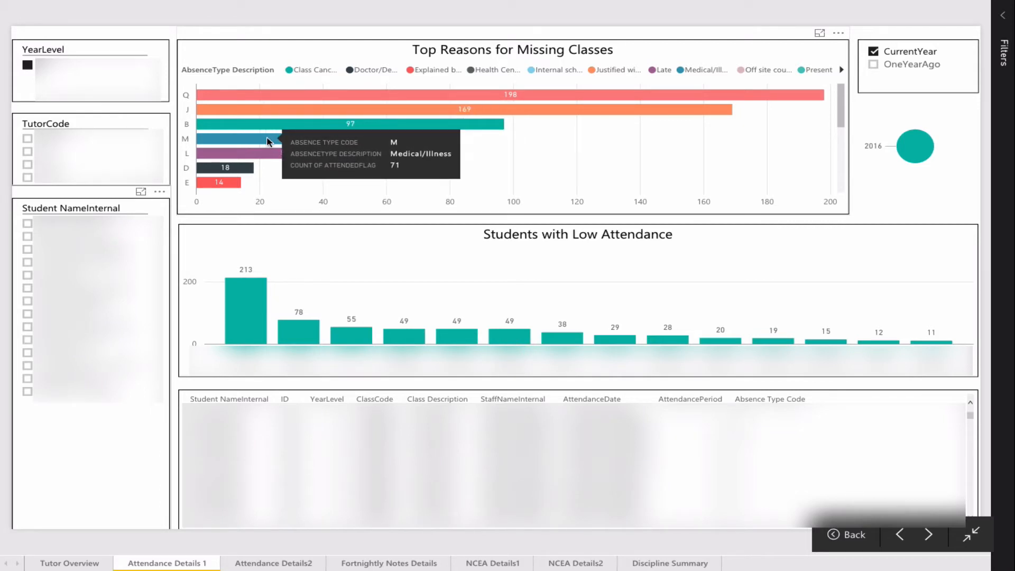
- Cross-highlight the attendance data by Medical/Illness, School Trip/Camp and Late absences in turn
click(268, 140)
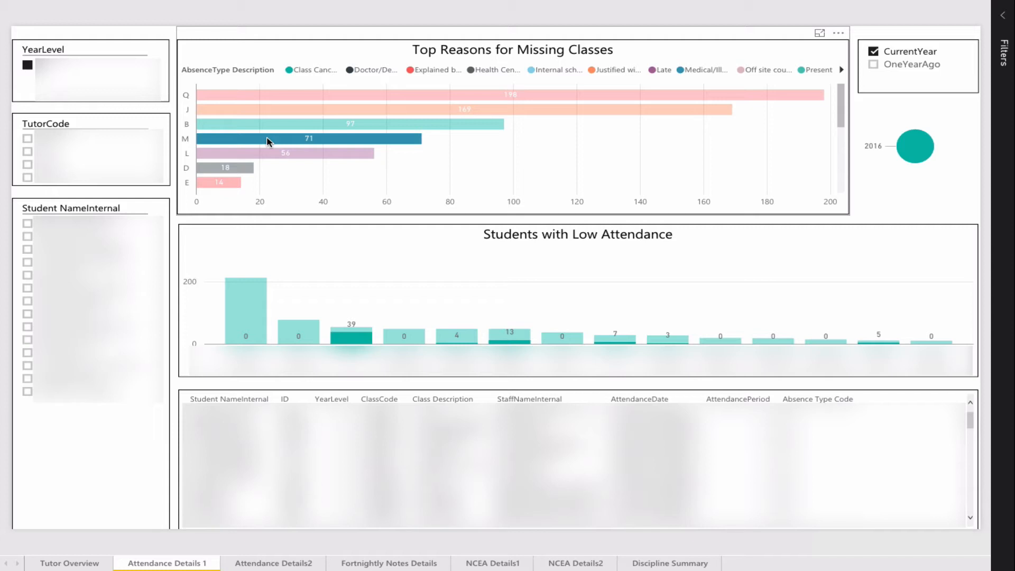
click(327, 96)
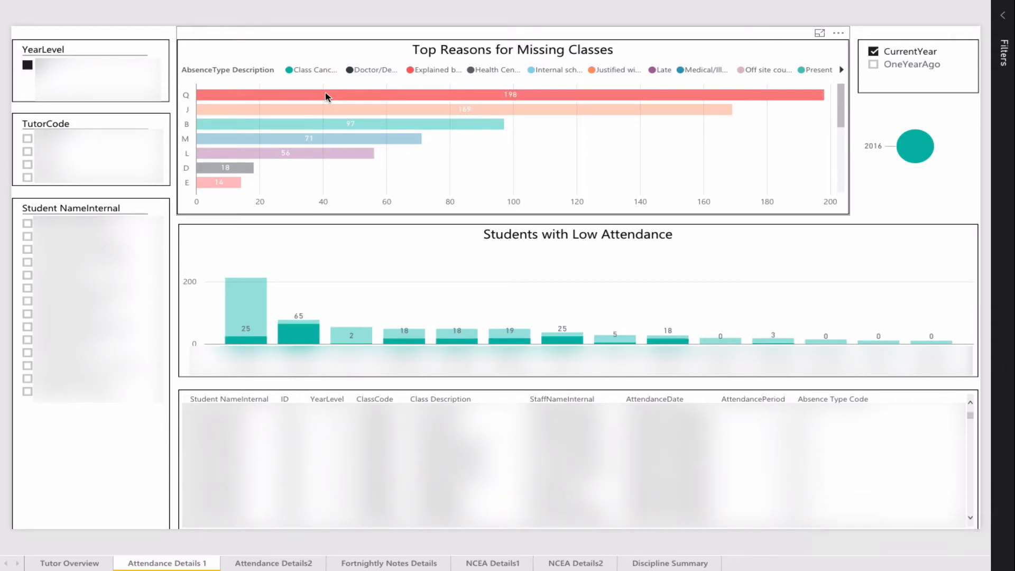
click(312, 149)
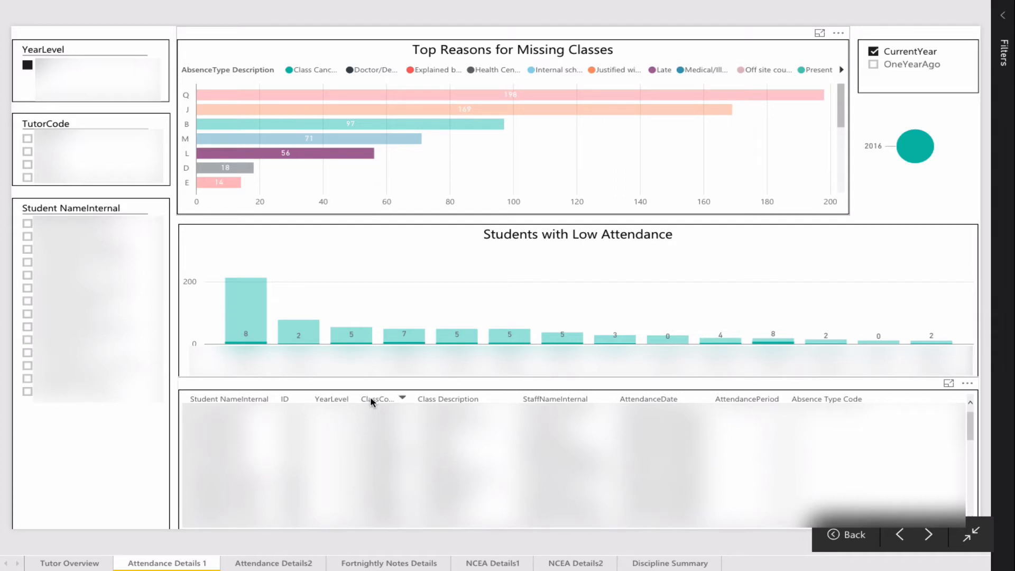
- Highlight the third student in the Students with Low Attendance chart, then filter the attendance reasons to the sixth listed student
click(353, 341)
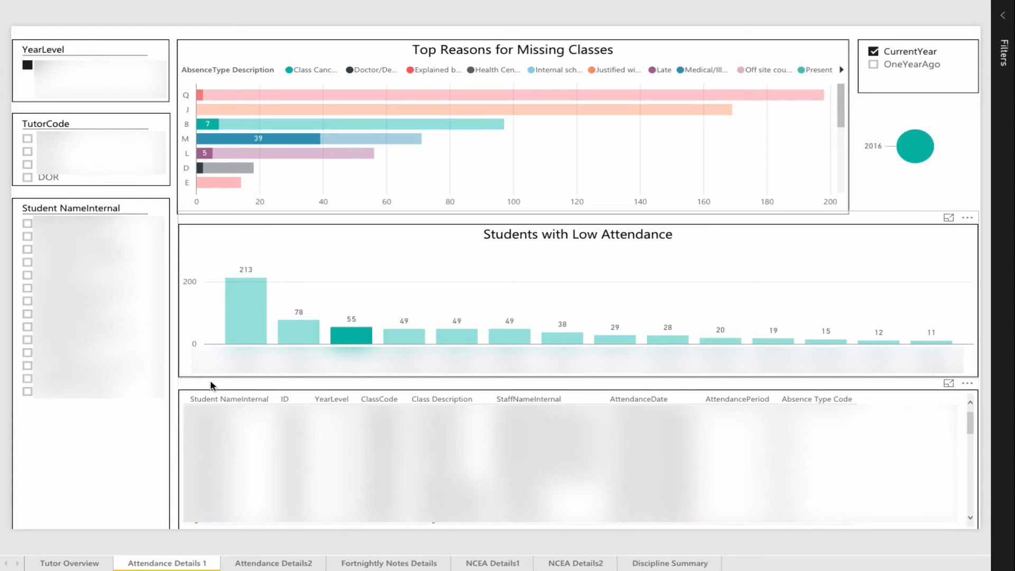
click(80, 292)
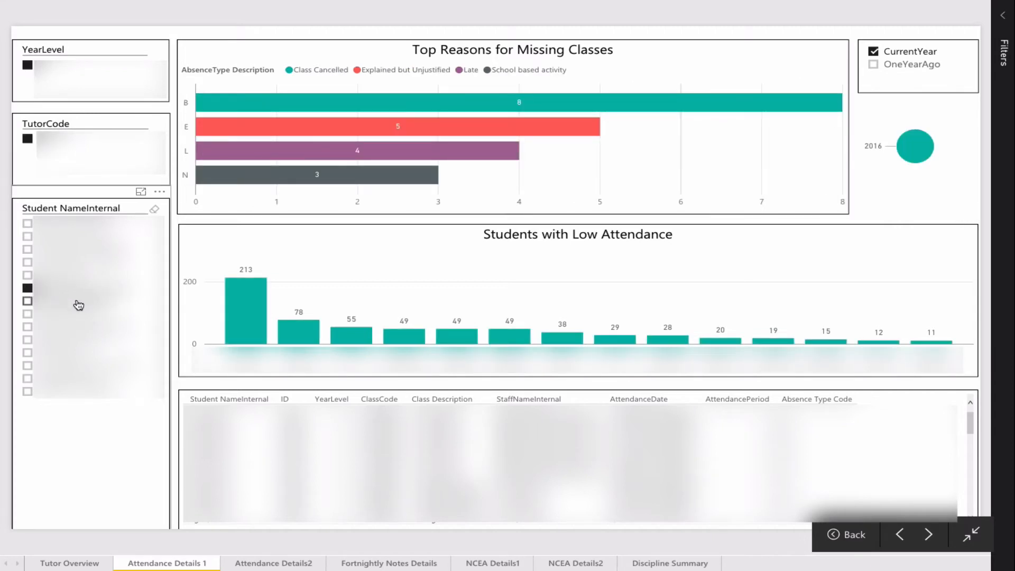
- Open the Attendance Details2 page and examine the attendance percentage per class
click(251, 564)
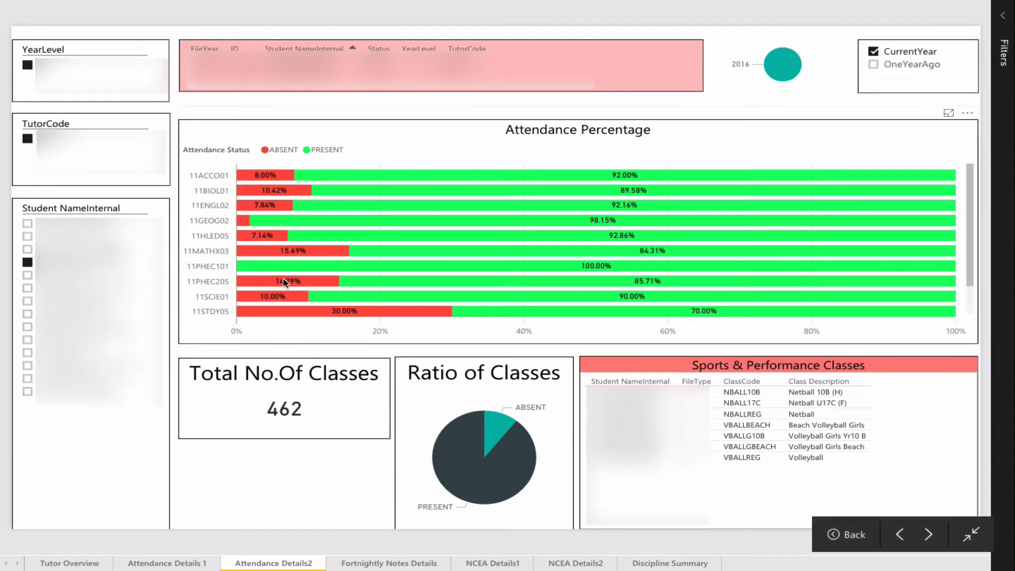
mouse_move(337, 187)
mouse_move(278, 179)
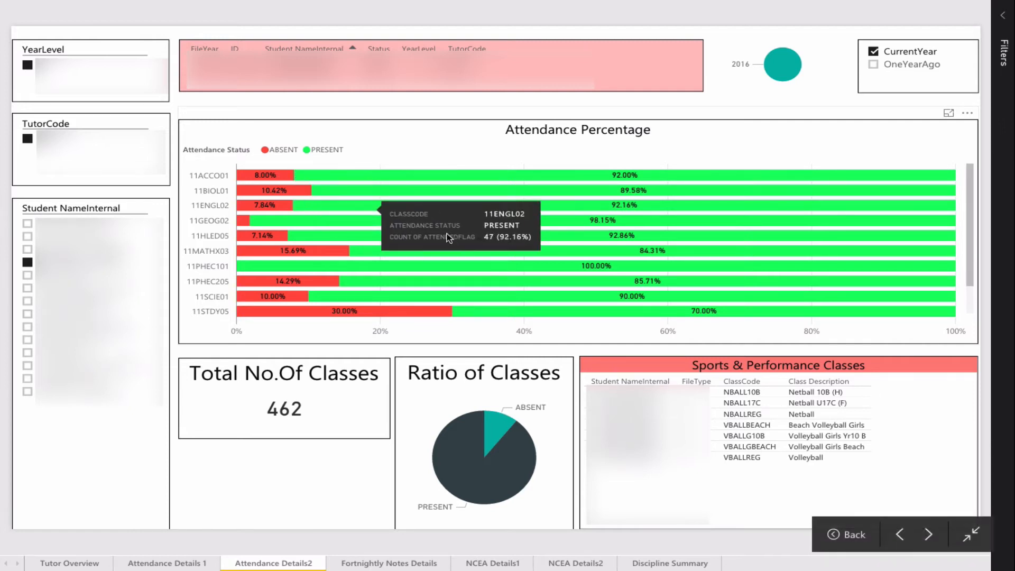
- View Attendance Details2 for the third, second and ninth listed students in turn, and examine the last one's Ratio of Classes
click(86, 254)
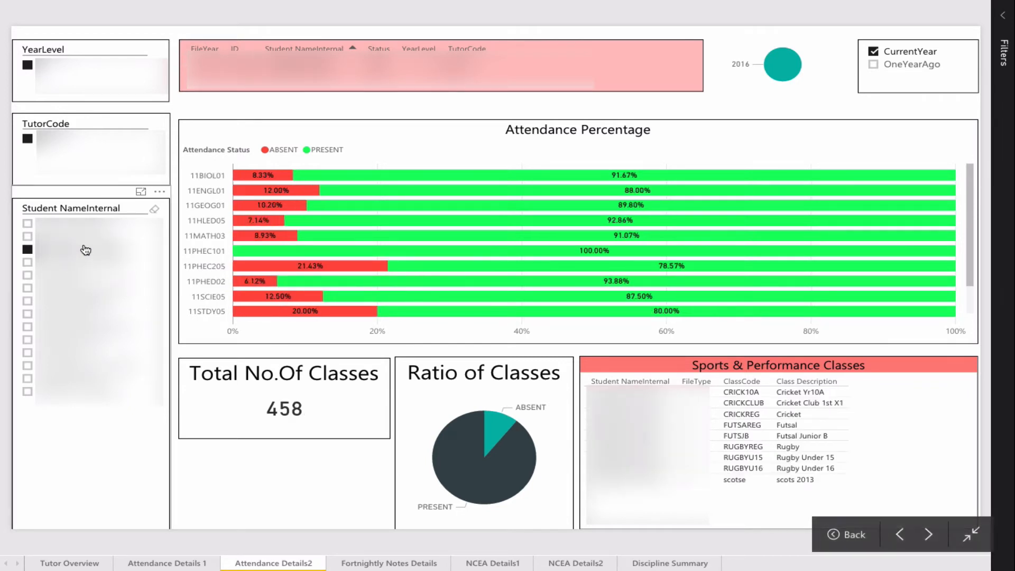
click(83, 239)
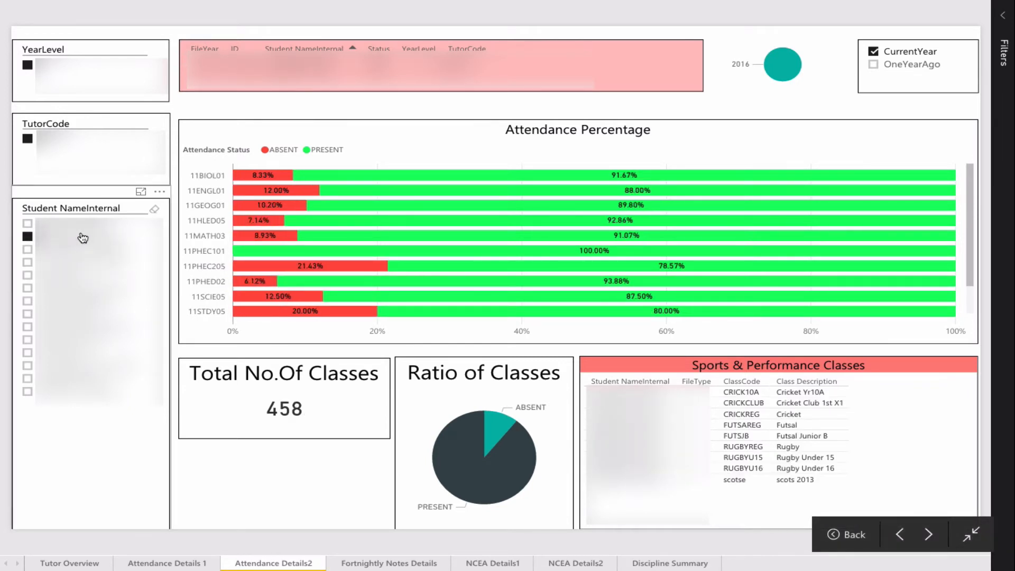
click(81, 328)
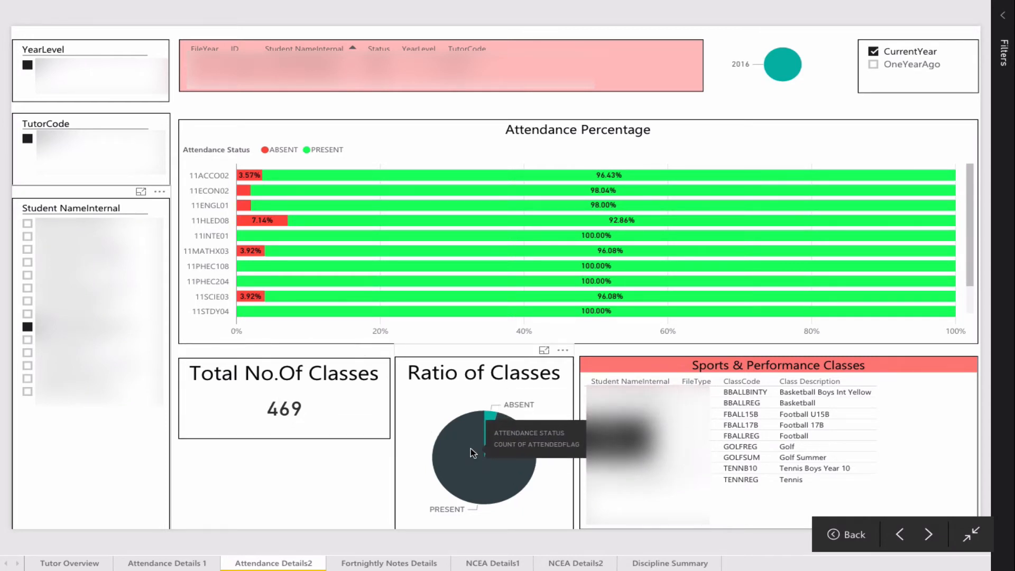
mouse_move(509, 434)
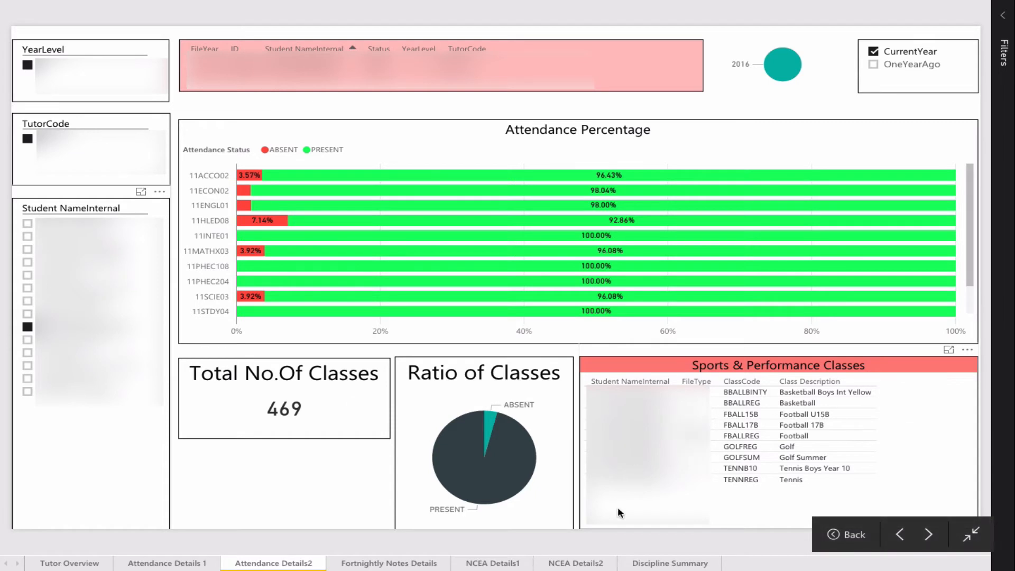
- Open the Fortnightly Notes Details page and examine the progress results per class over the term weeks
click(407, 568)
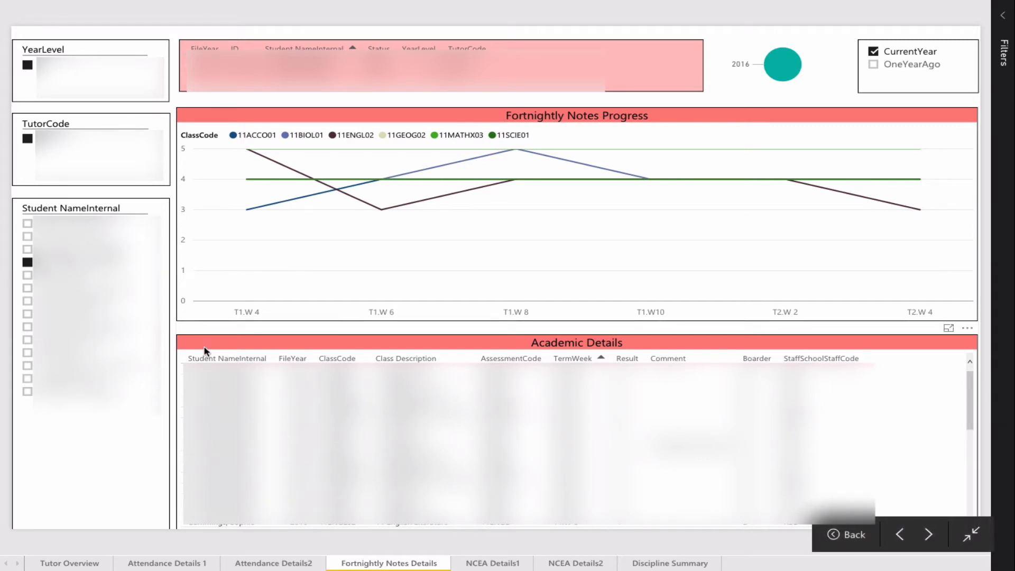
mouse_move(257, 215)
mouse_move(331, 214)
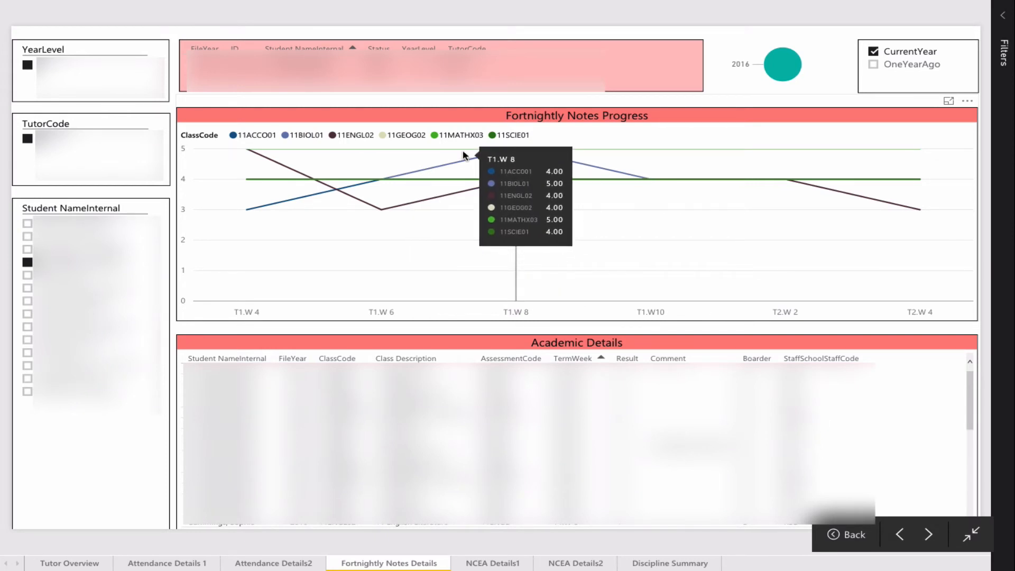
- Highlight 11MATHX03 in Fortnightly Notes Progress, then view the third listed student, highlighting 11MATH03 and 11ENGL01 in turn before clearing the highlight
click(461, 136)
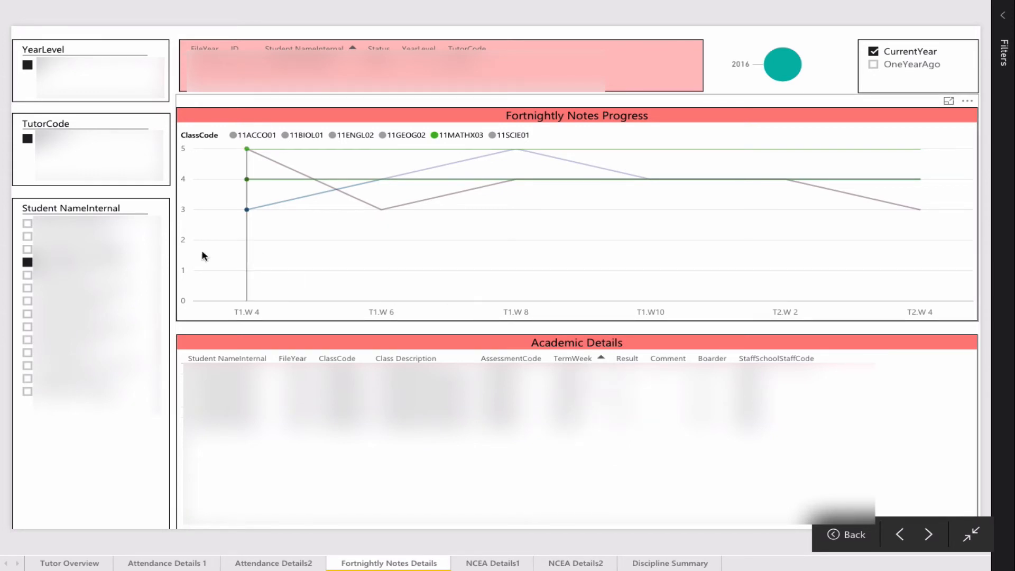
click(117, 249)
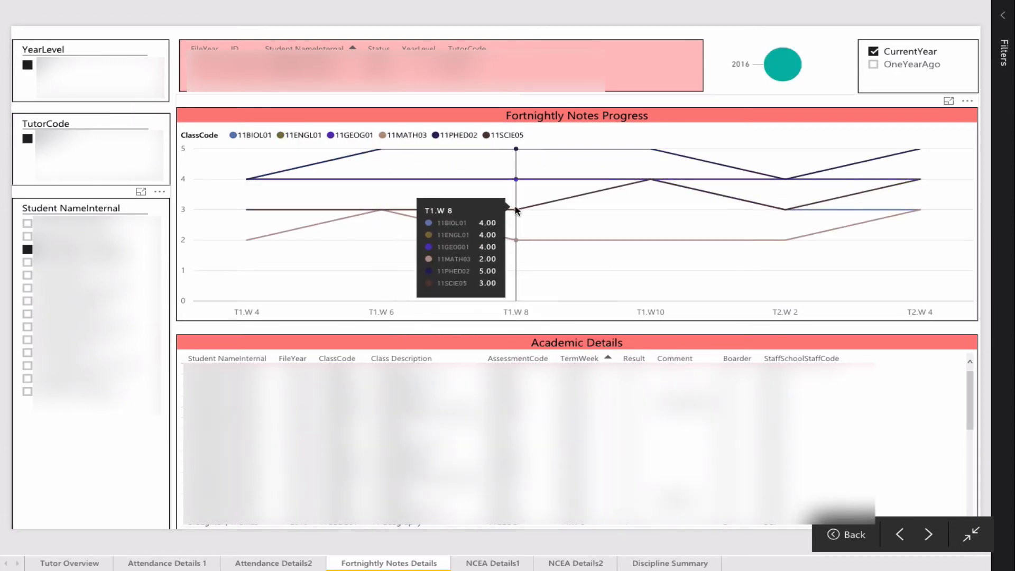
click(404, 135)
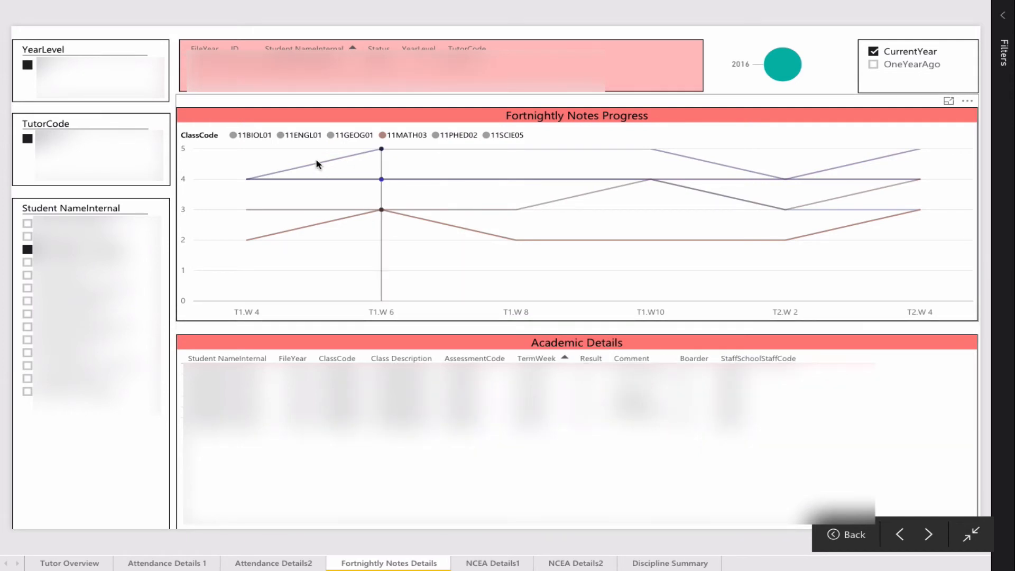
click(307, 137)
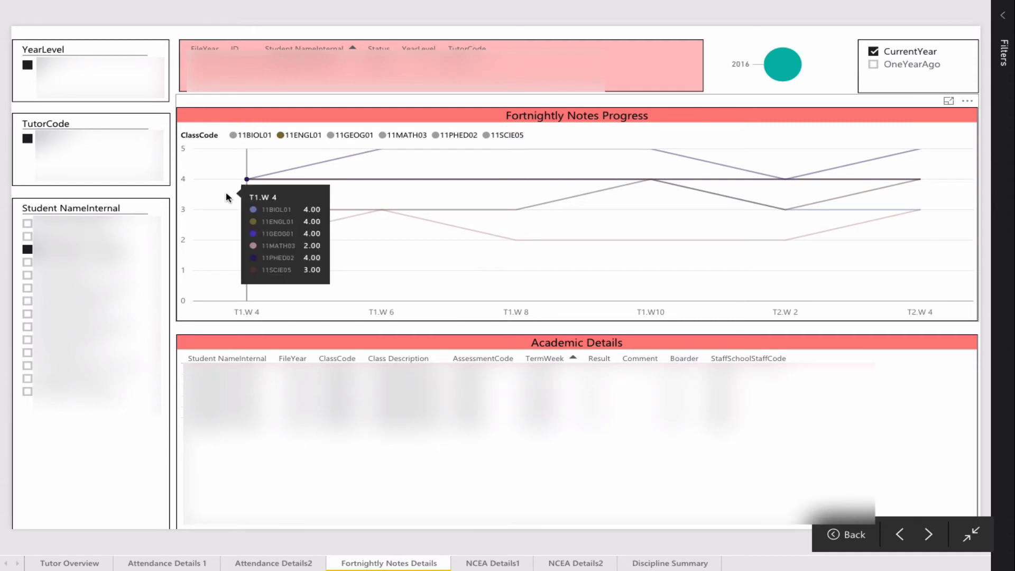
click(227, 197)
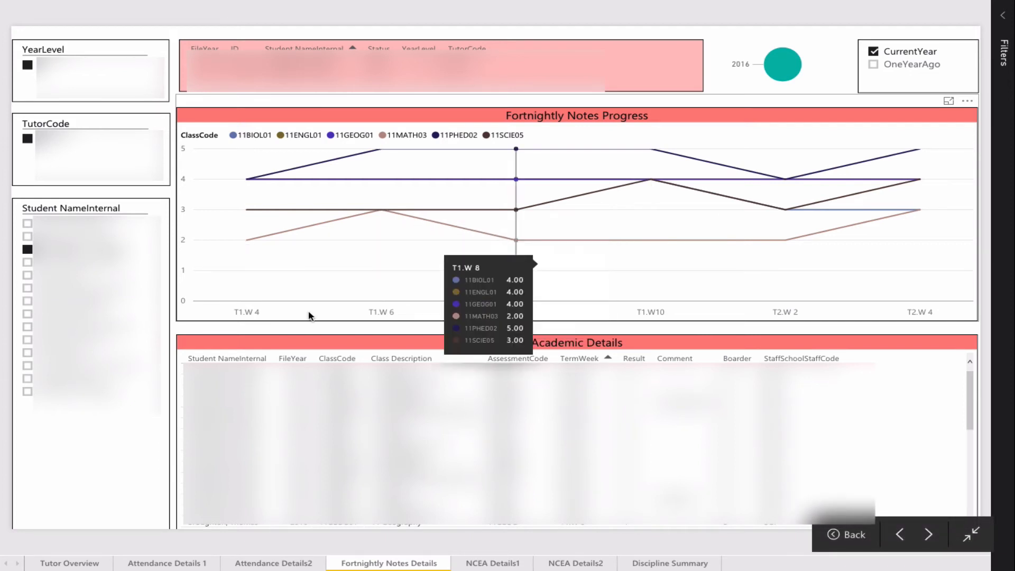
- View the Fortnightly Notes Progress of the twelfth, eleventh and ninth listed students in turn
click(86, 367)
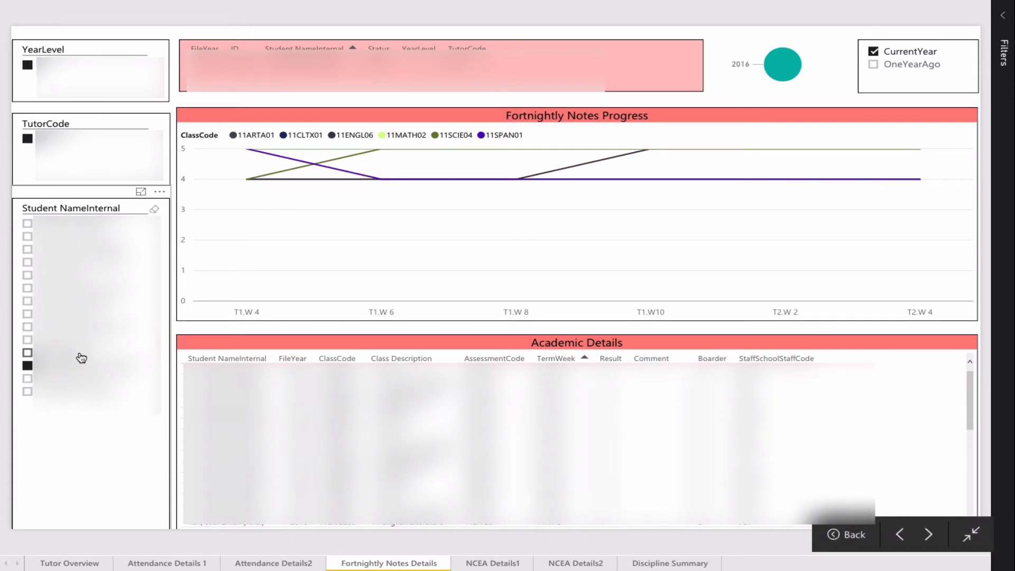
click(81, 358)
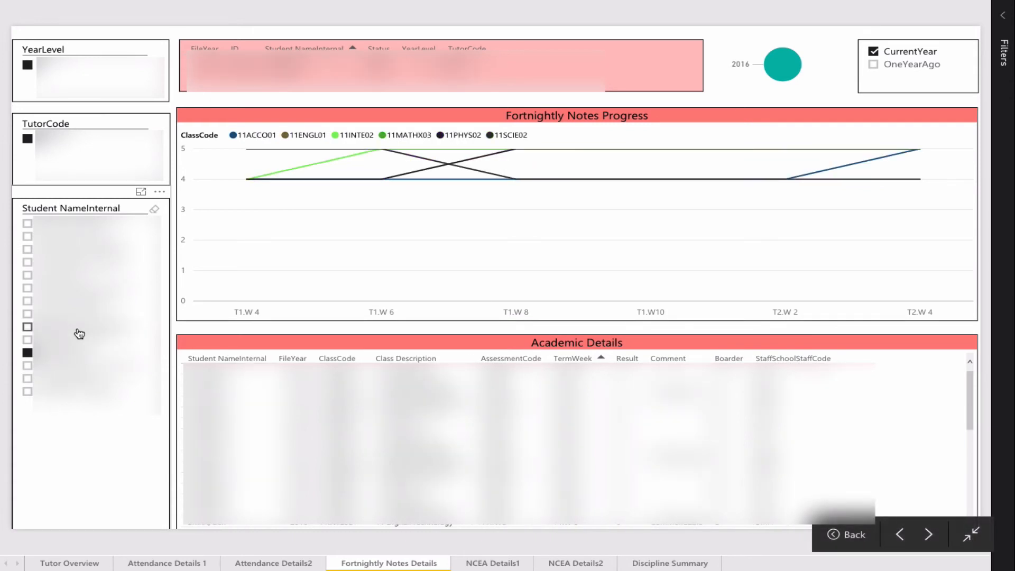
click(80, 333)
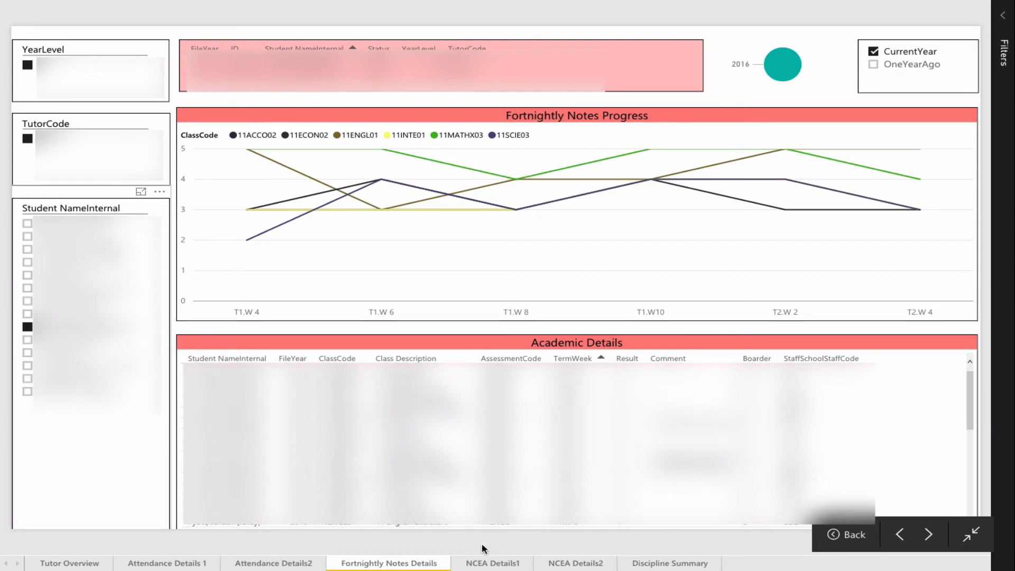
- Open the NCEA Details1 page and highlight the E credits of 11BIOL and 11GEOG, then the M and NYA credits of 11ACCO
click(491, 563)
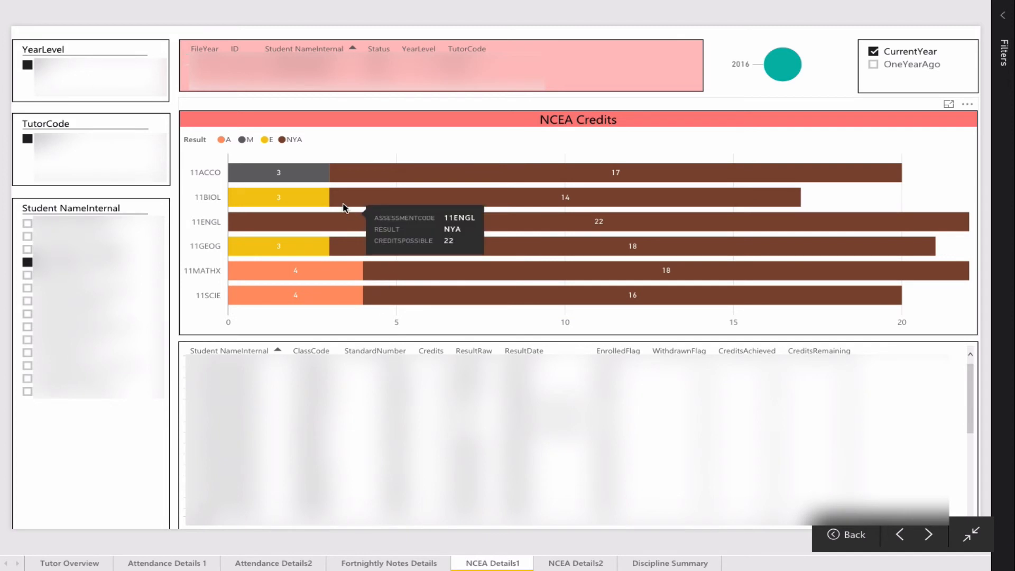
click(305, 203)
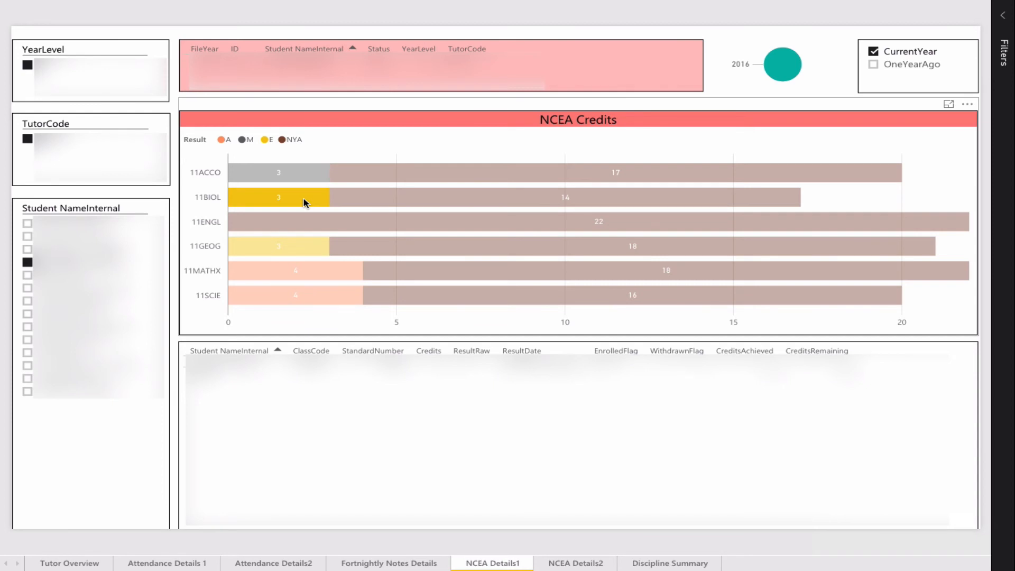
mouse_move(303, 242)
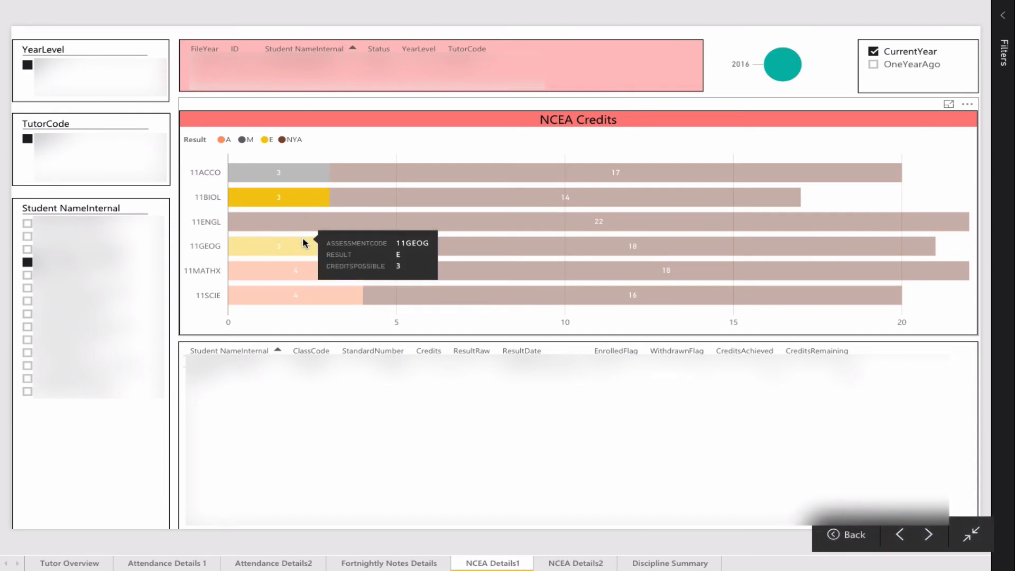
click(303, 244)
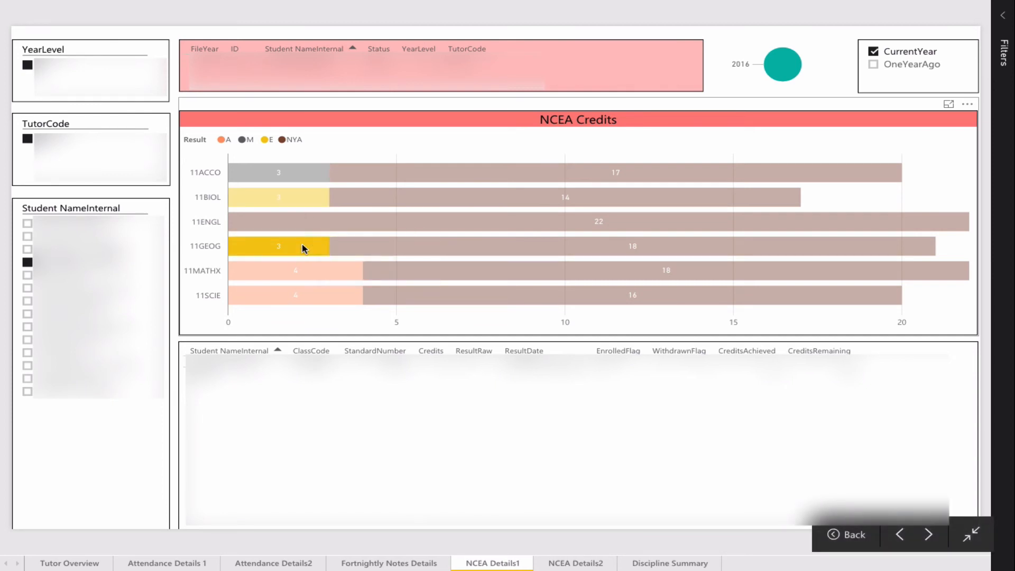
click(291, 178)
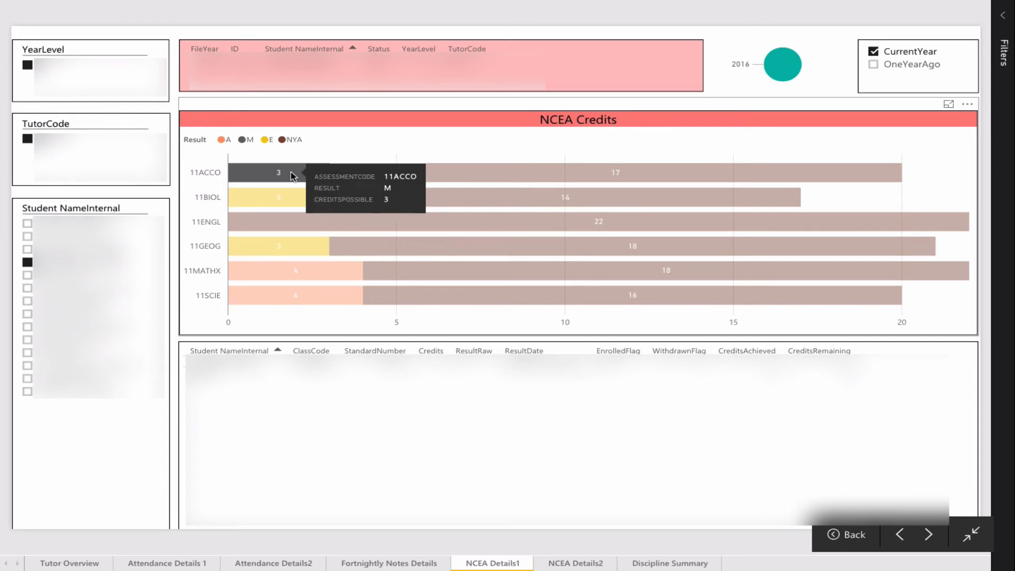
click(477, 179)
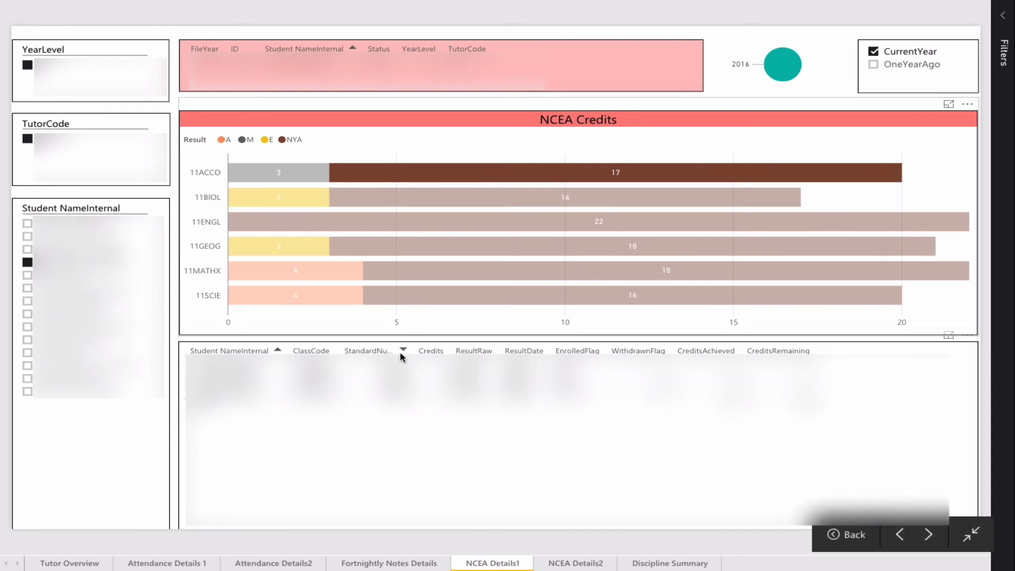
- View the NCEA credits of the fifth, third and twelfth listed students in turn, highlighting the third student's N result in 11MATH
click(88, 279)
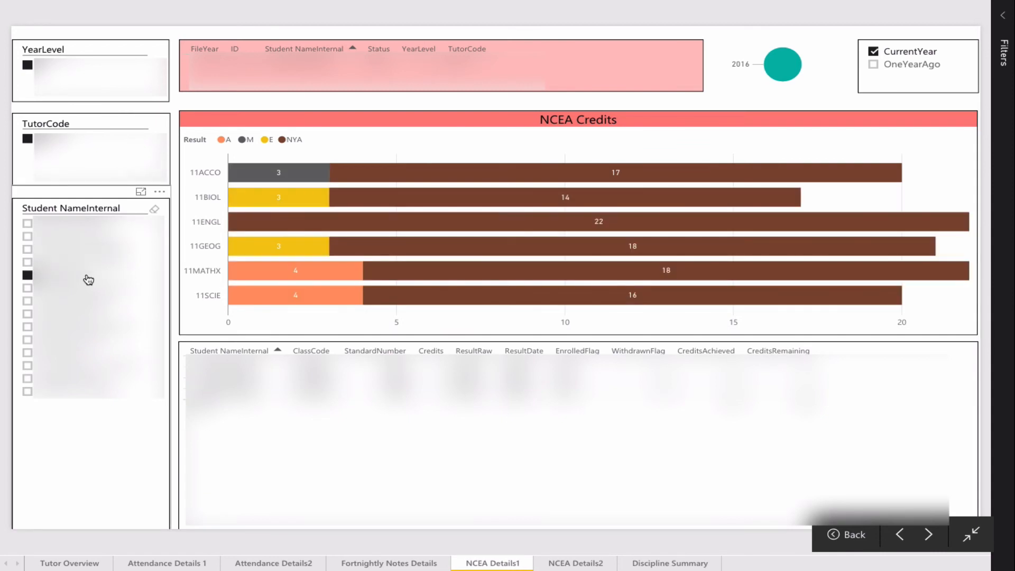
click(91, 251)
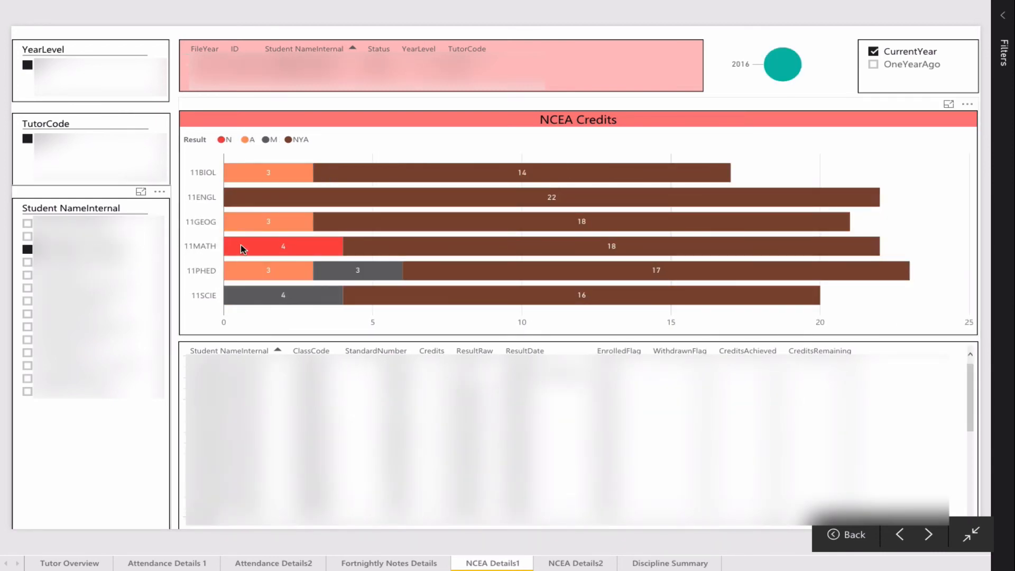
click(254, 249)
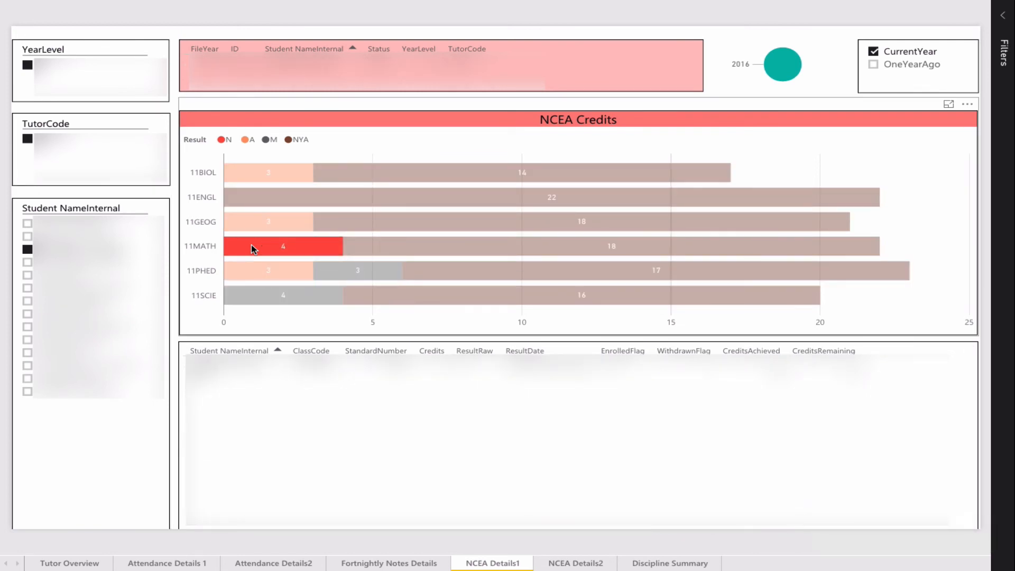
click(113, 366)
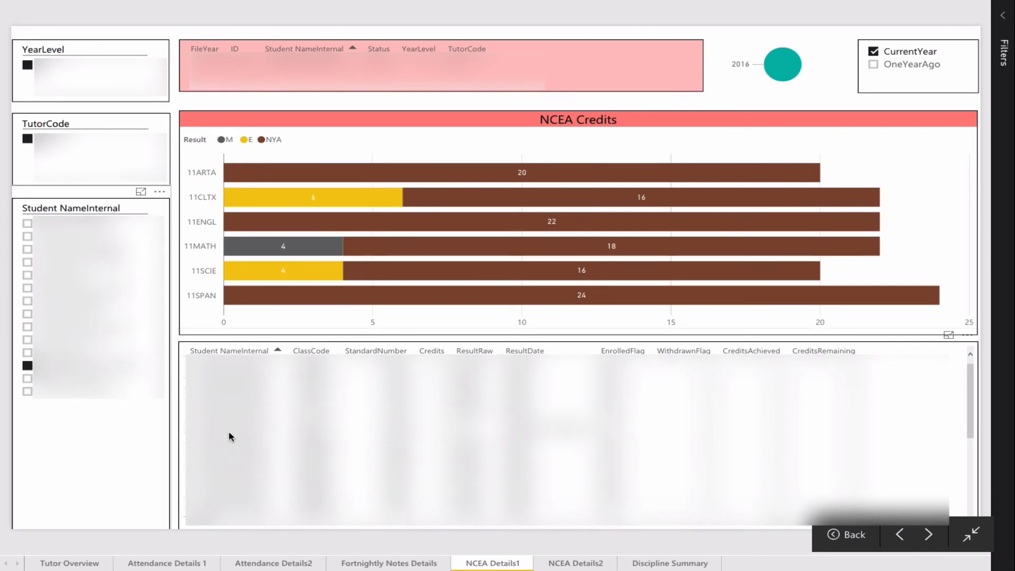
- Open the NCEA Details2 page and highlight 11BIOL in the Credits Achieved Vs Credits Remaining chart
click(575, 563)
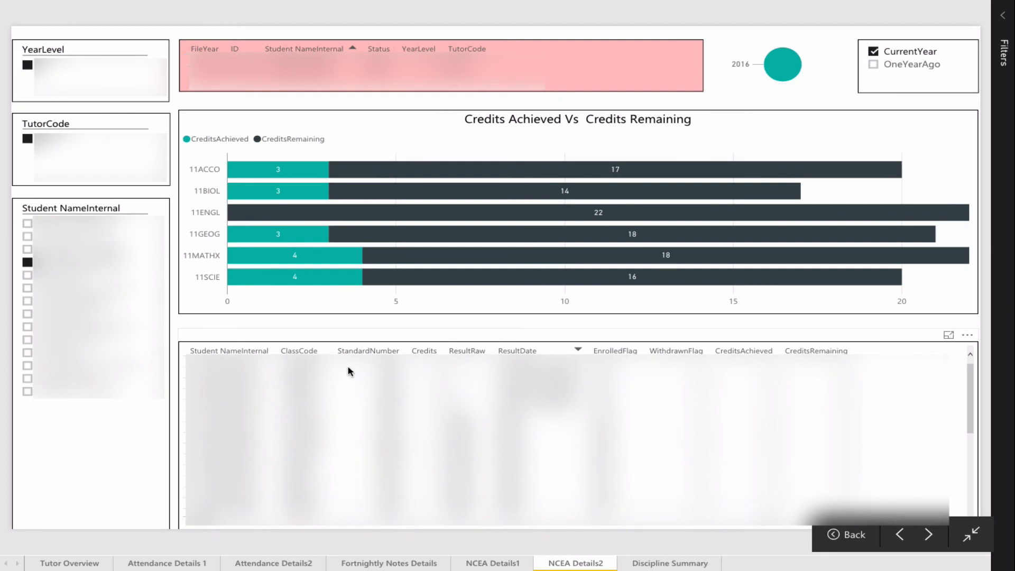
mouse_move(295, 212)
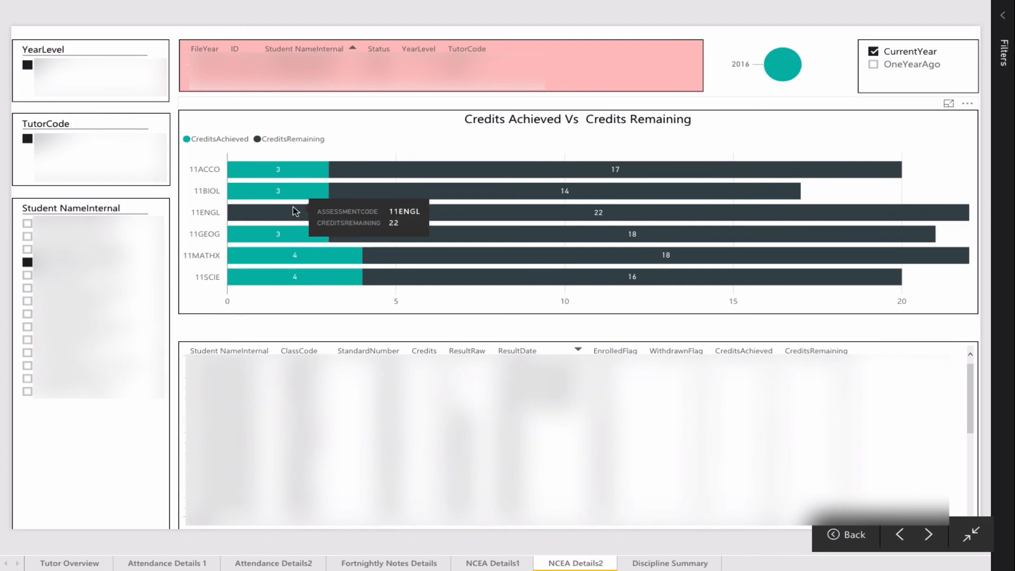
click(484, 200)
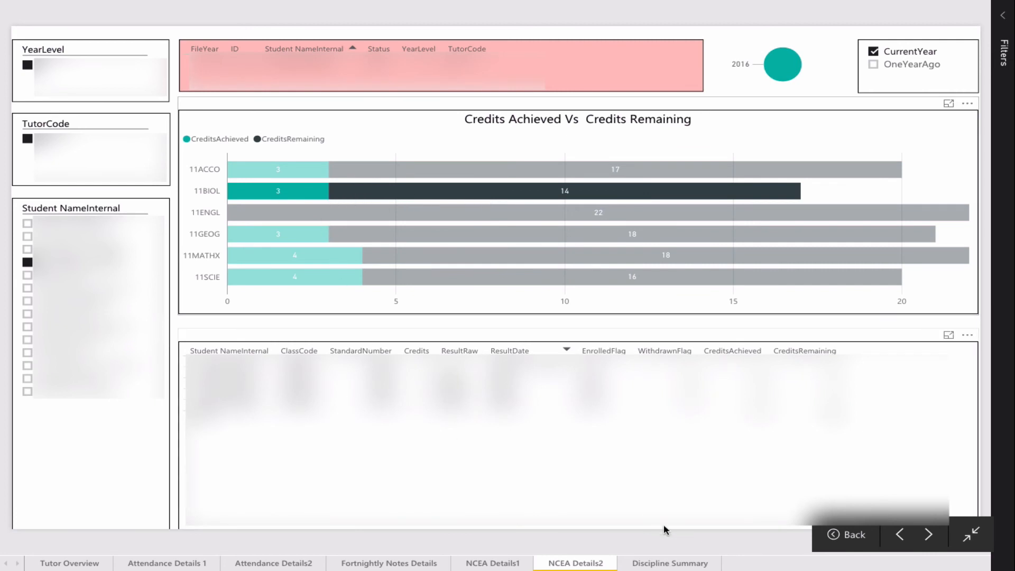
- Open the Discipline Summary page and clear its student and tutor code selections
click(666, 564)
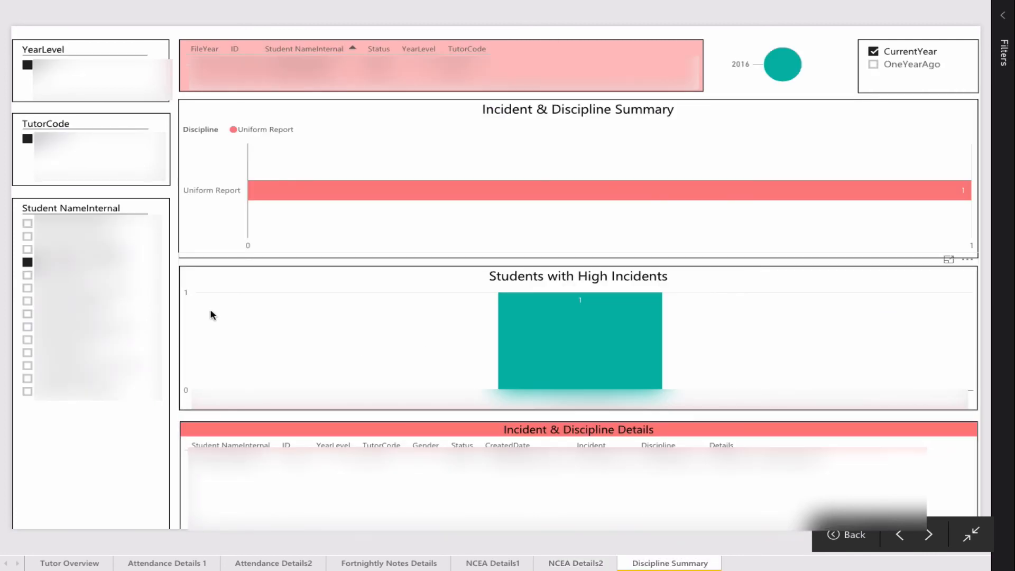
click(50, 264)
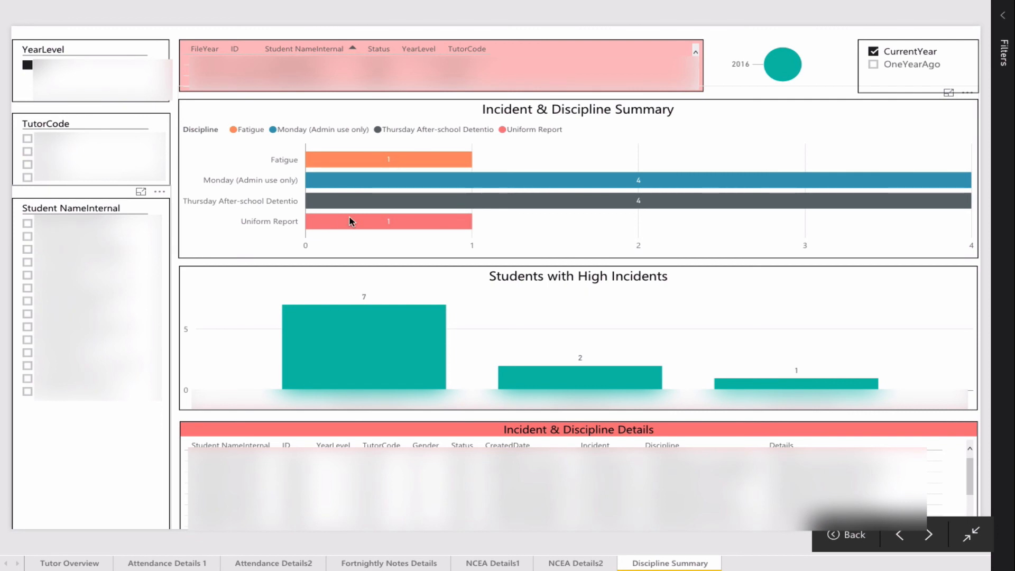
- Examine the Incident & Discipline Summary chart, highlighting Monday (Admin use only) and Thursday After-school Detentio in turn
mouse_move(350, 221)
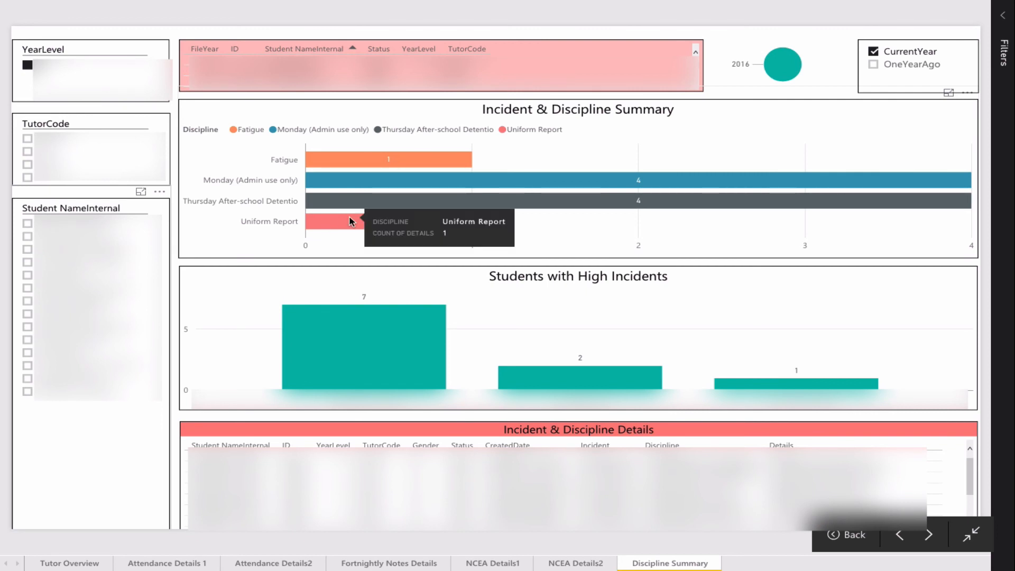
click(347, 185)
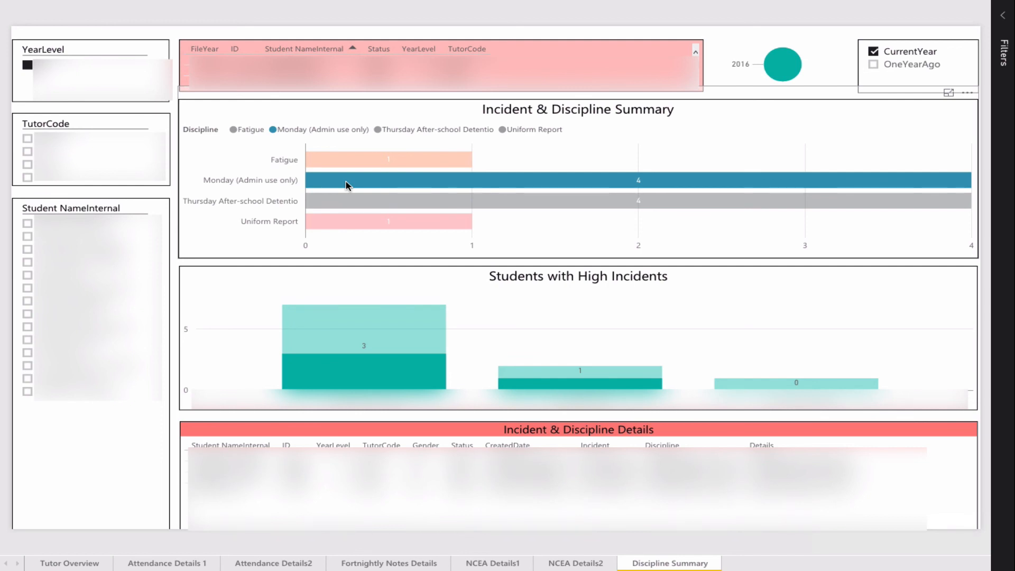
click(347, 203)
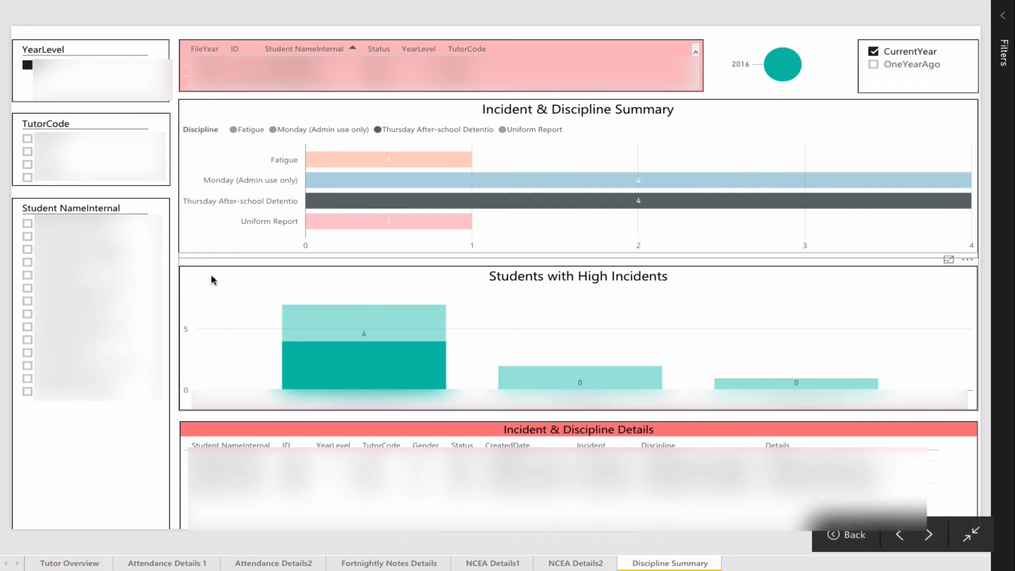
- Return to the Tutor Overview page, view the seventh, sixth, thirteenth and fourteenth listed students in turn, and examine the last one's T1.W10 progress
click(88, 563)
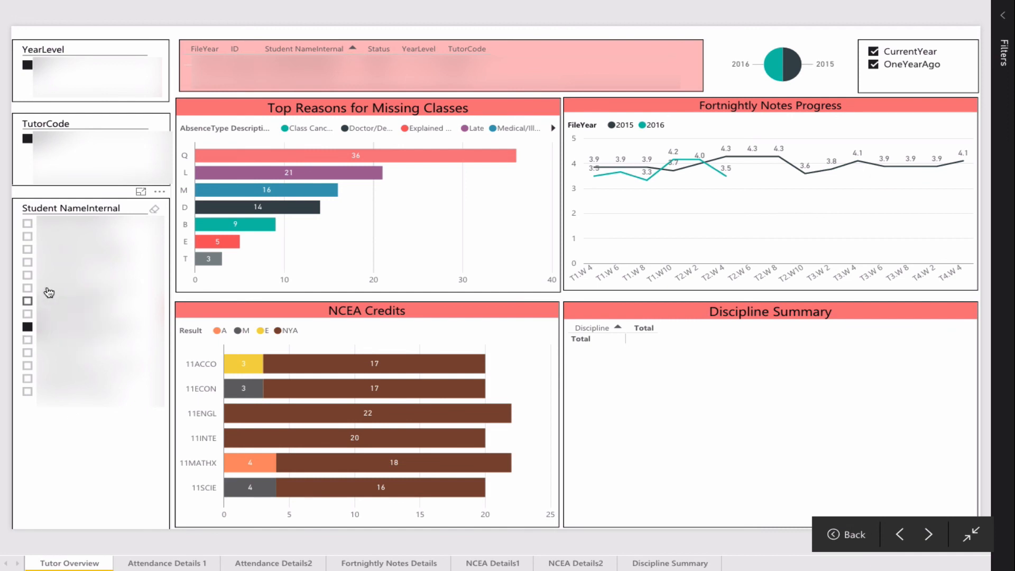
click(46, 303)
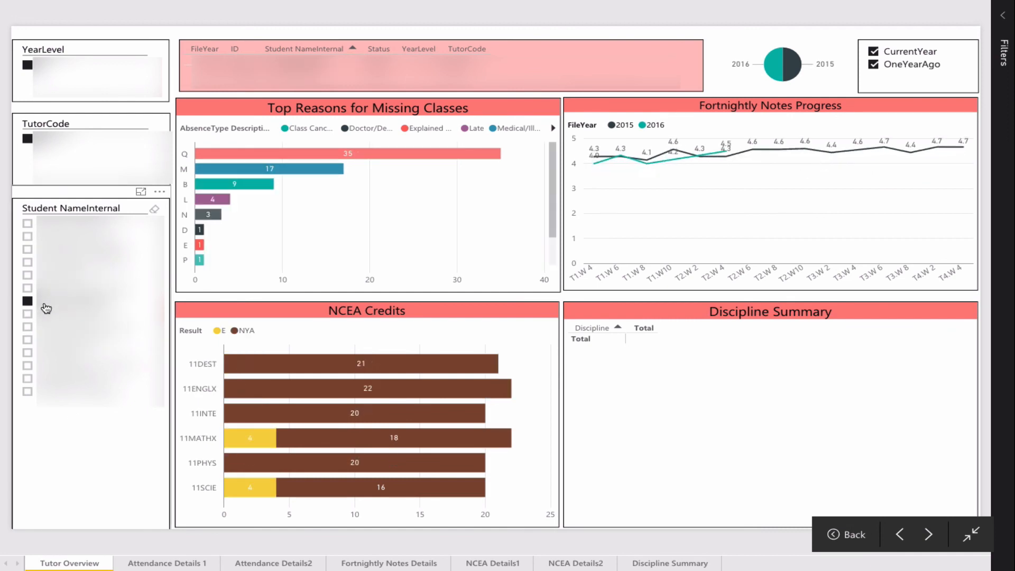
click(46, 292)
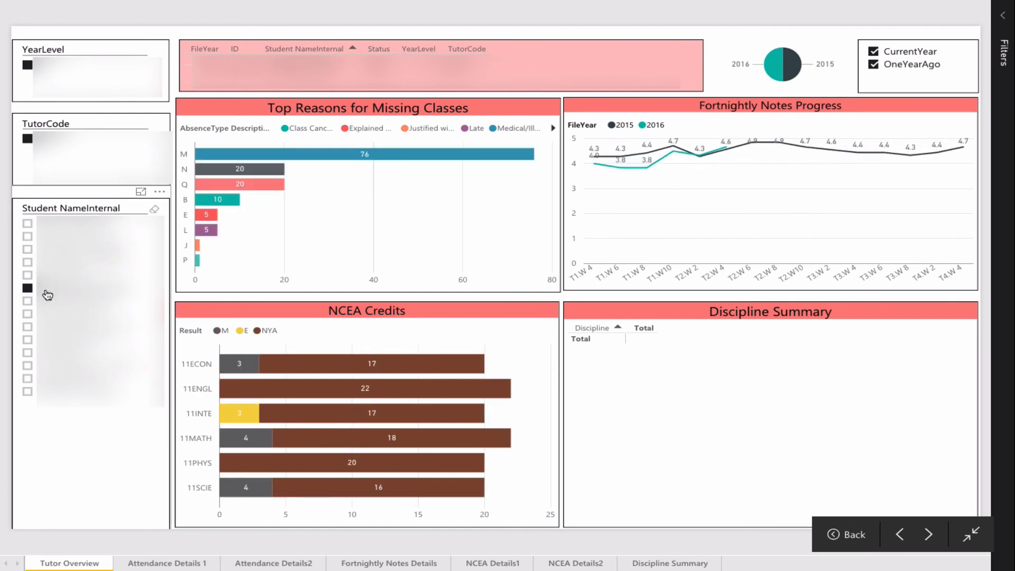
click(61, 378)
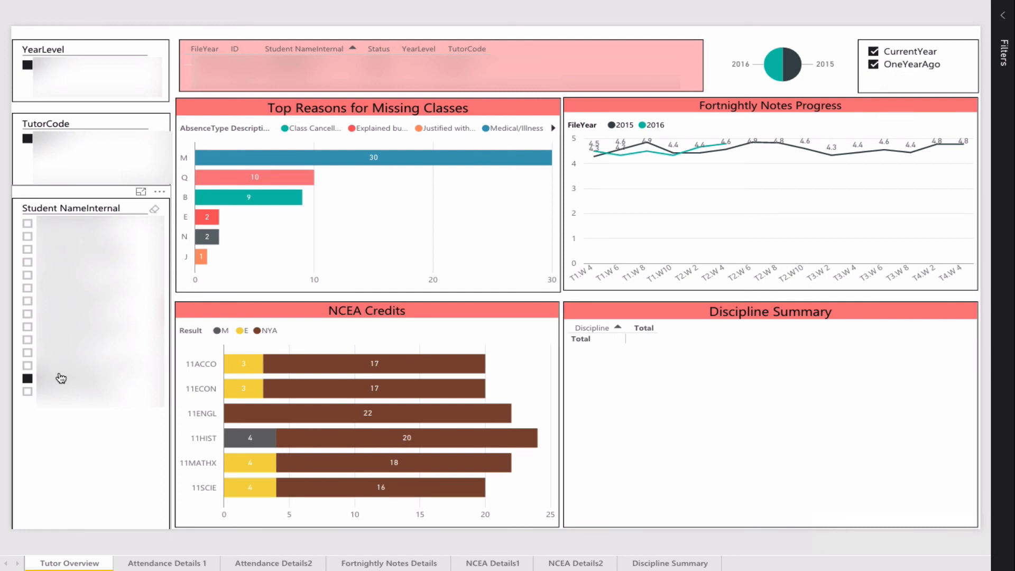
click(63, 391)
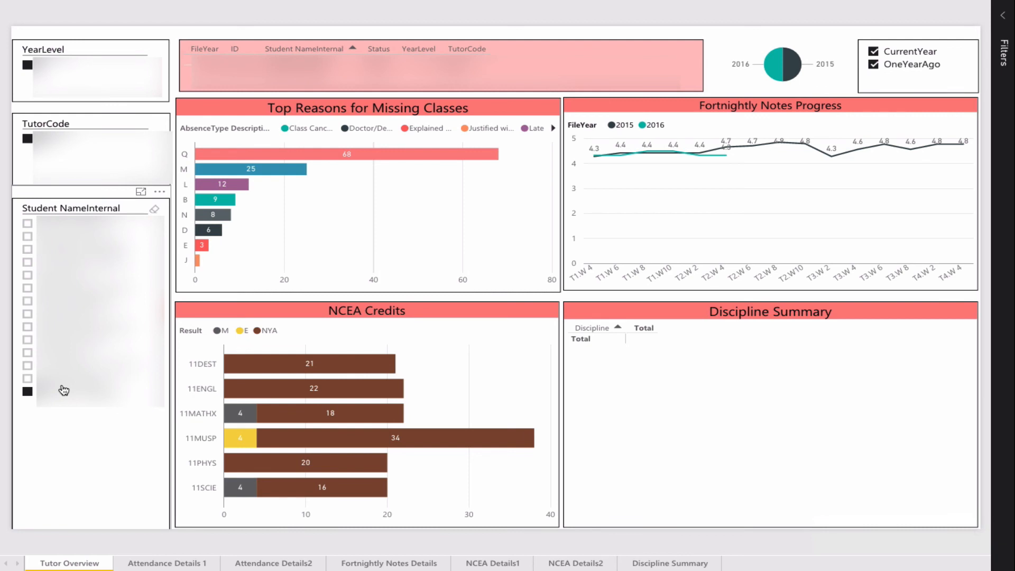
mouse_move(675, 231)
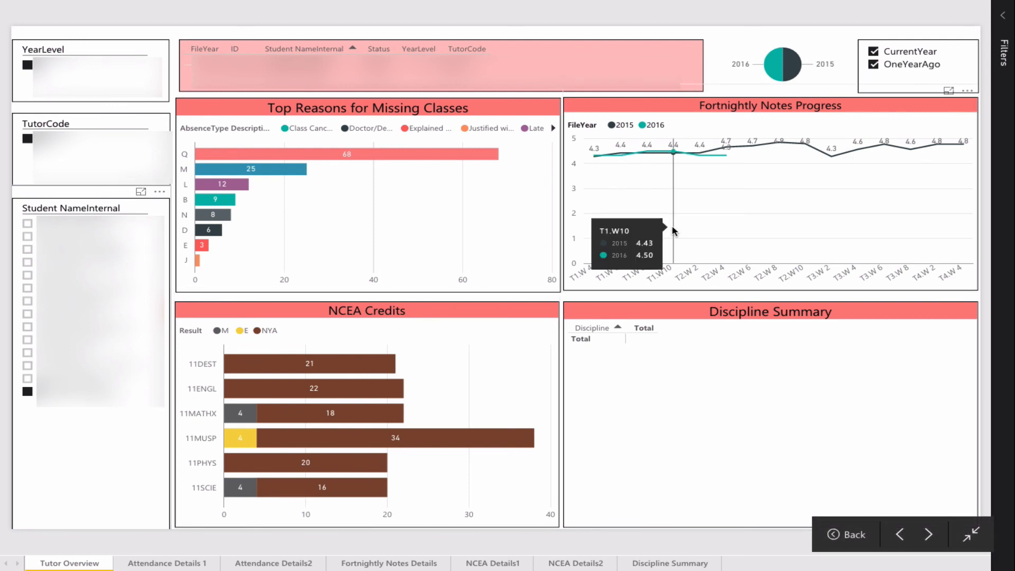